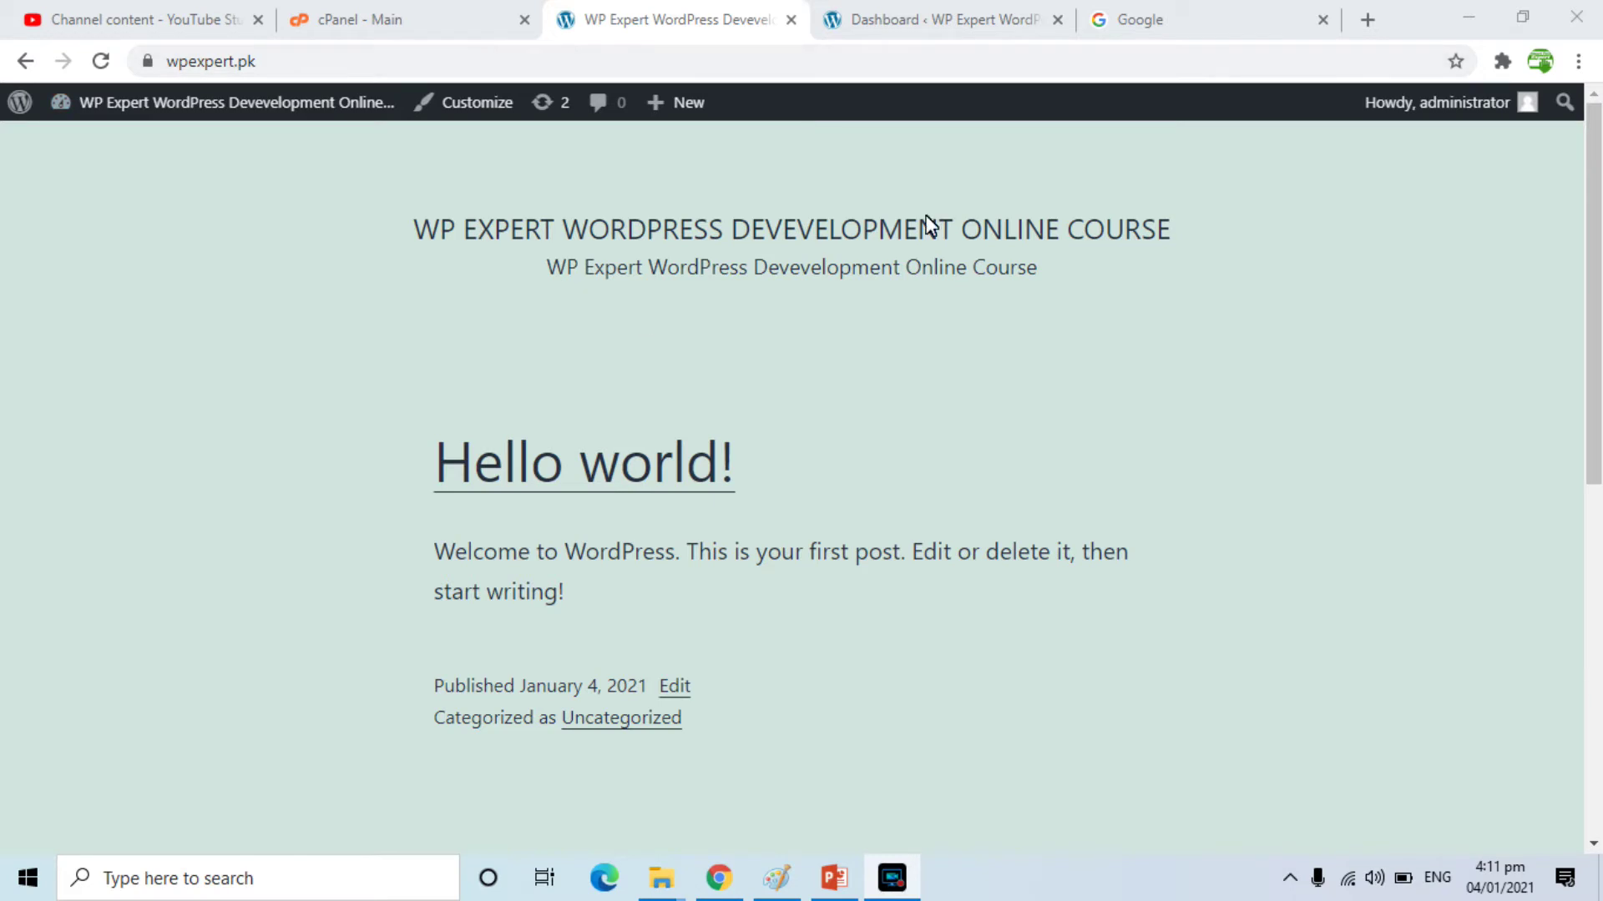
# Step: Switch to the WordPress admin dashboard and look over its welcome area, account options and link to the live site
pyautogui.click(915, 20)
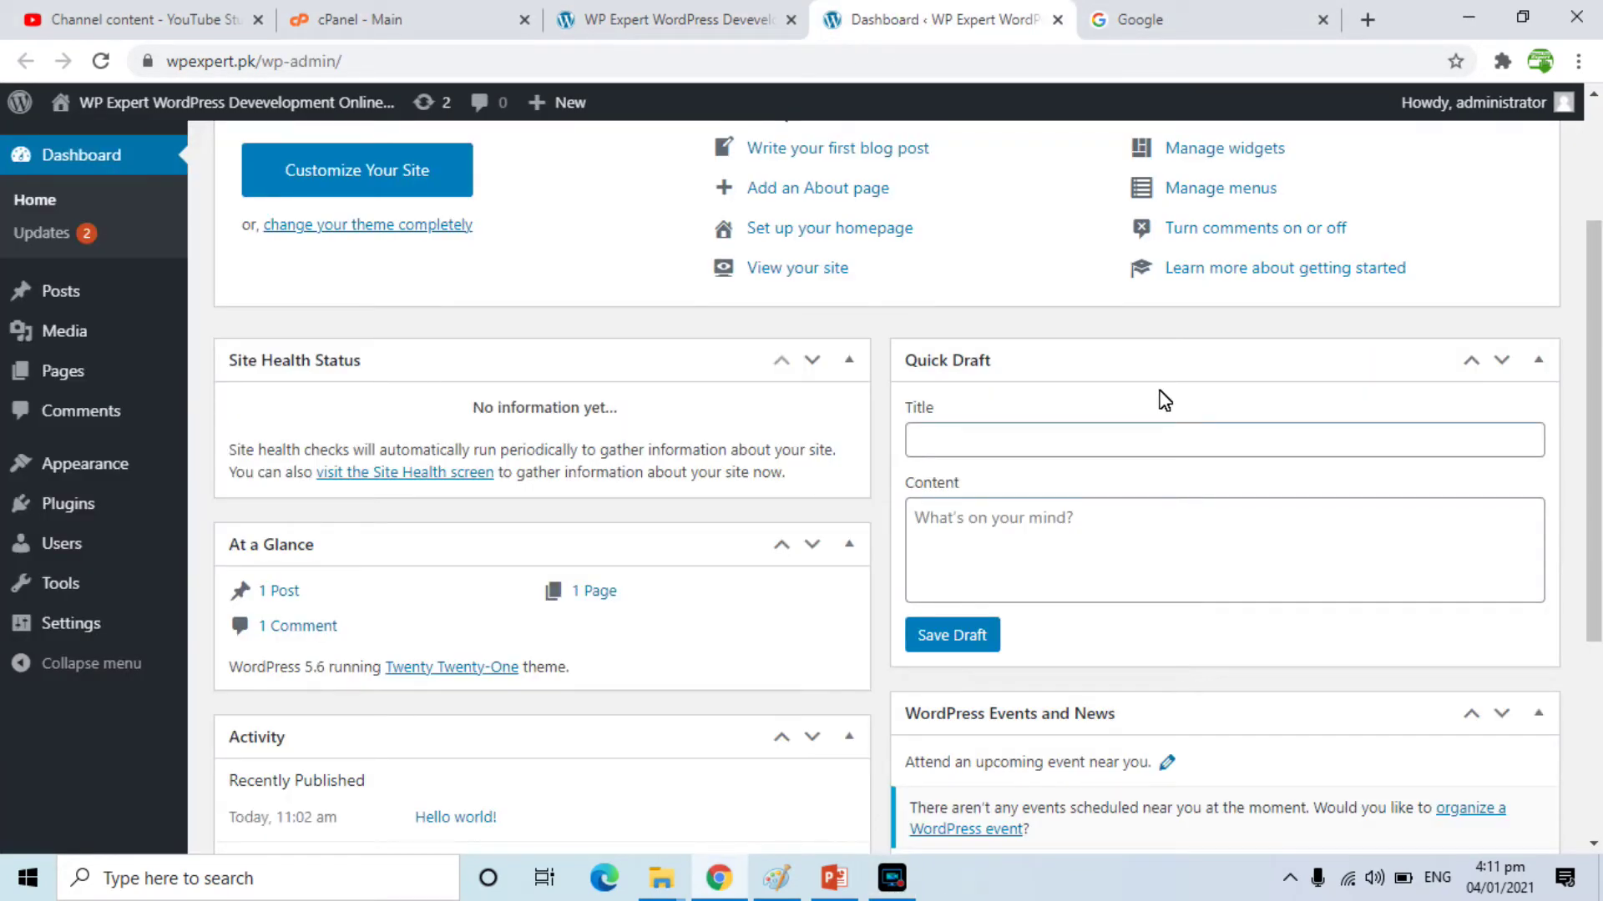
pyautogui.scroll(3, 1601, 378)
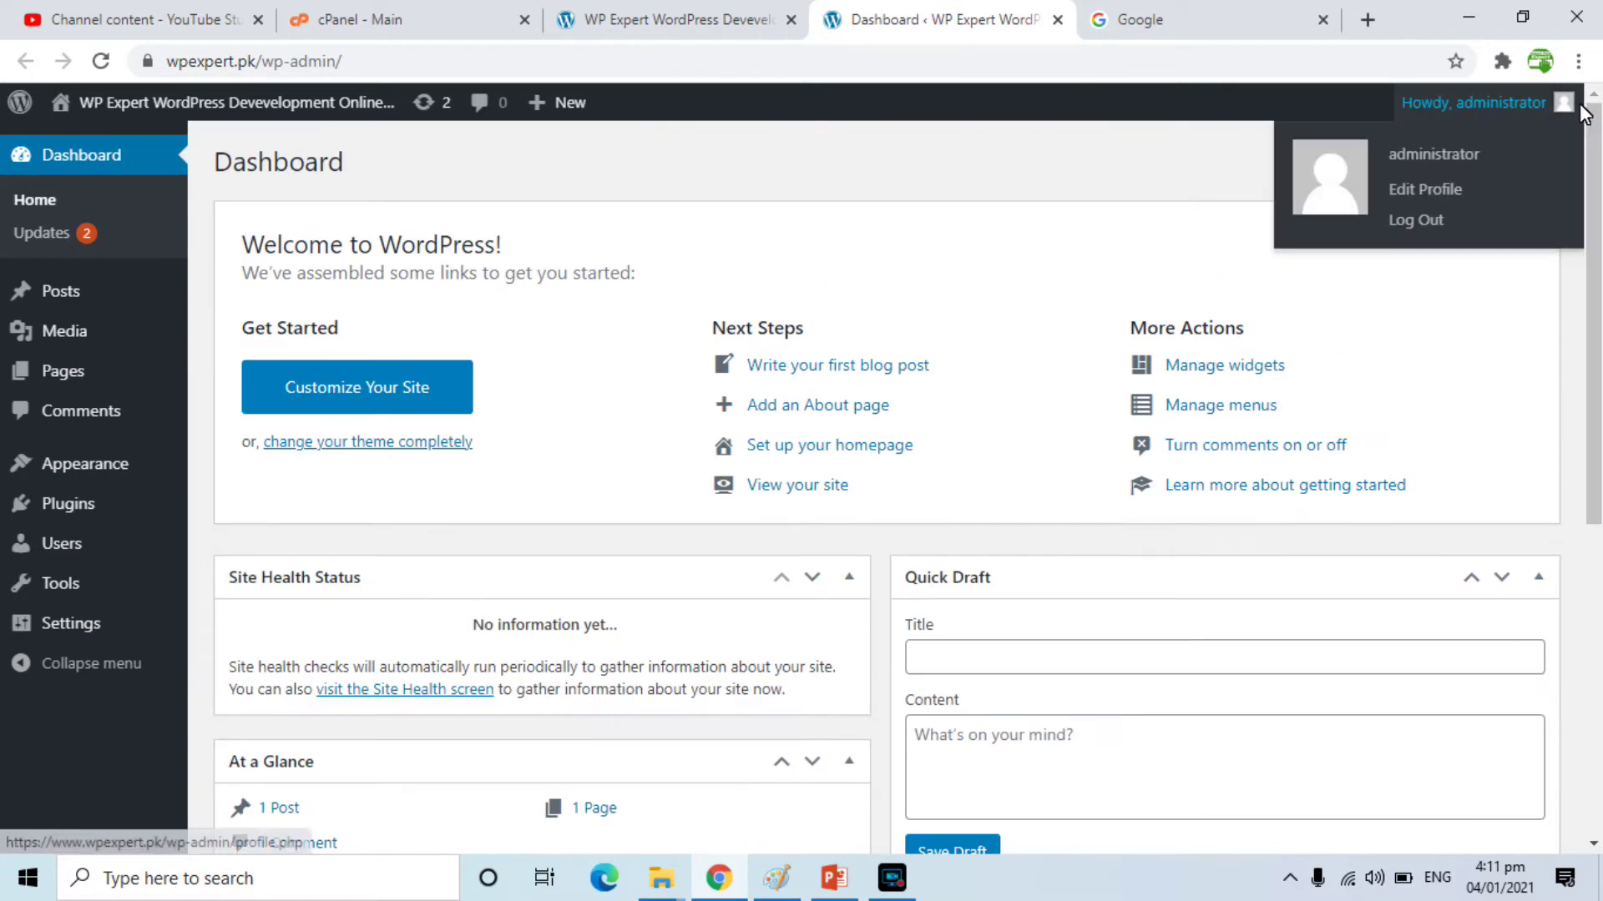
pyautogui.moveTo(132, 103)
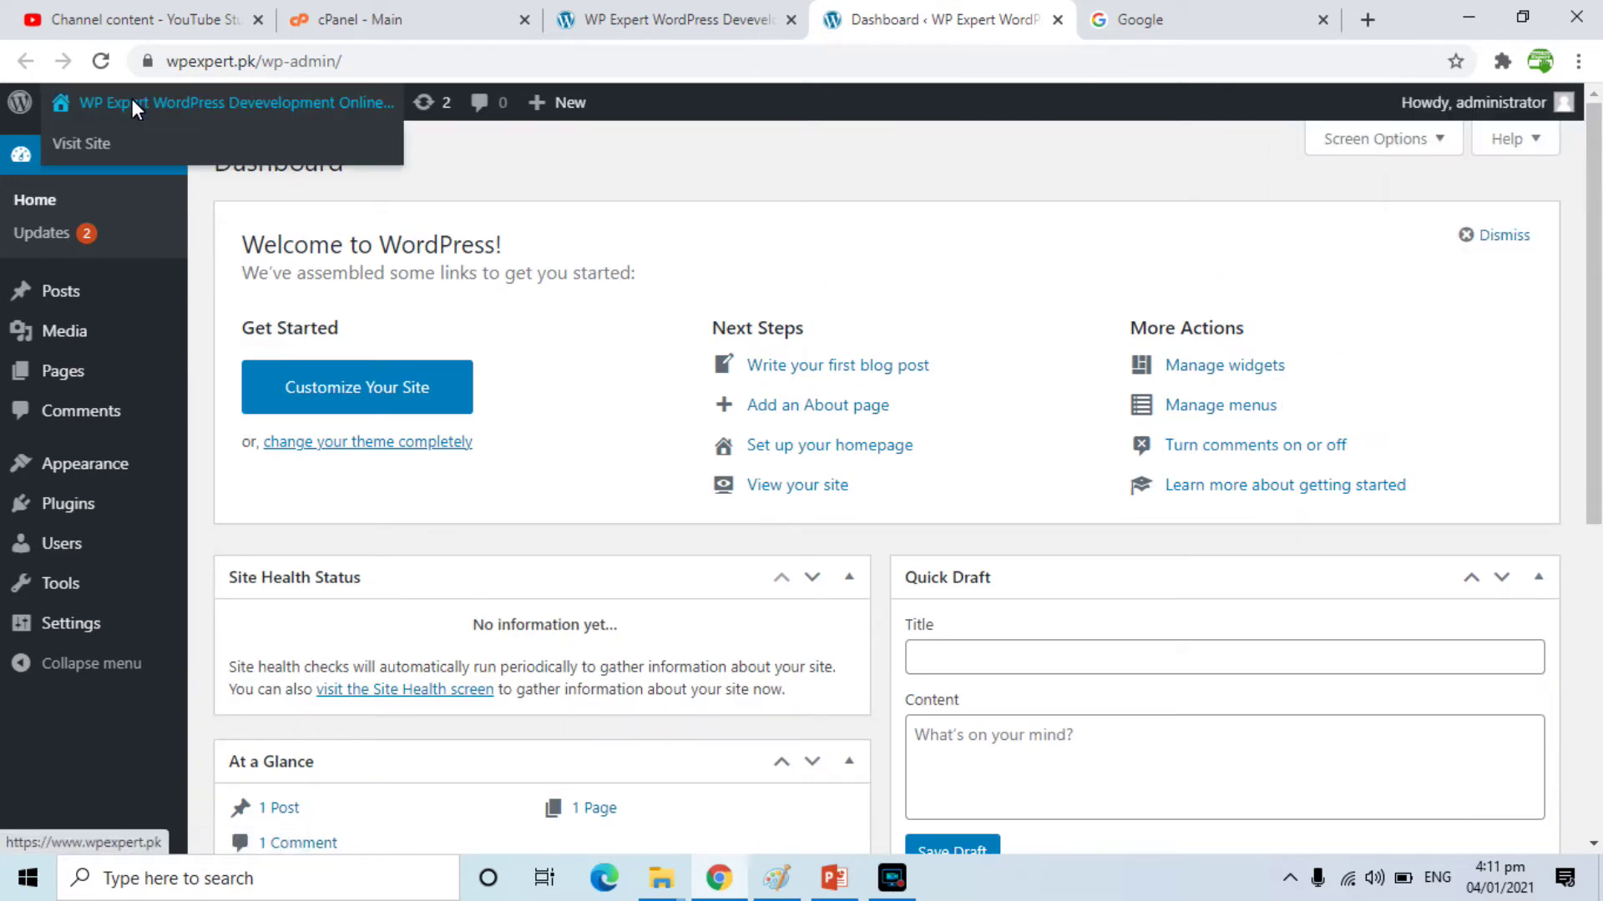
pyautogui.rightClick(84, 141)
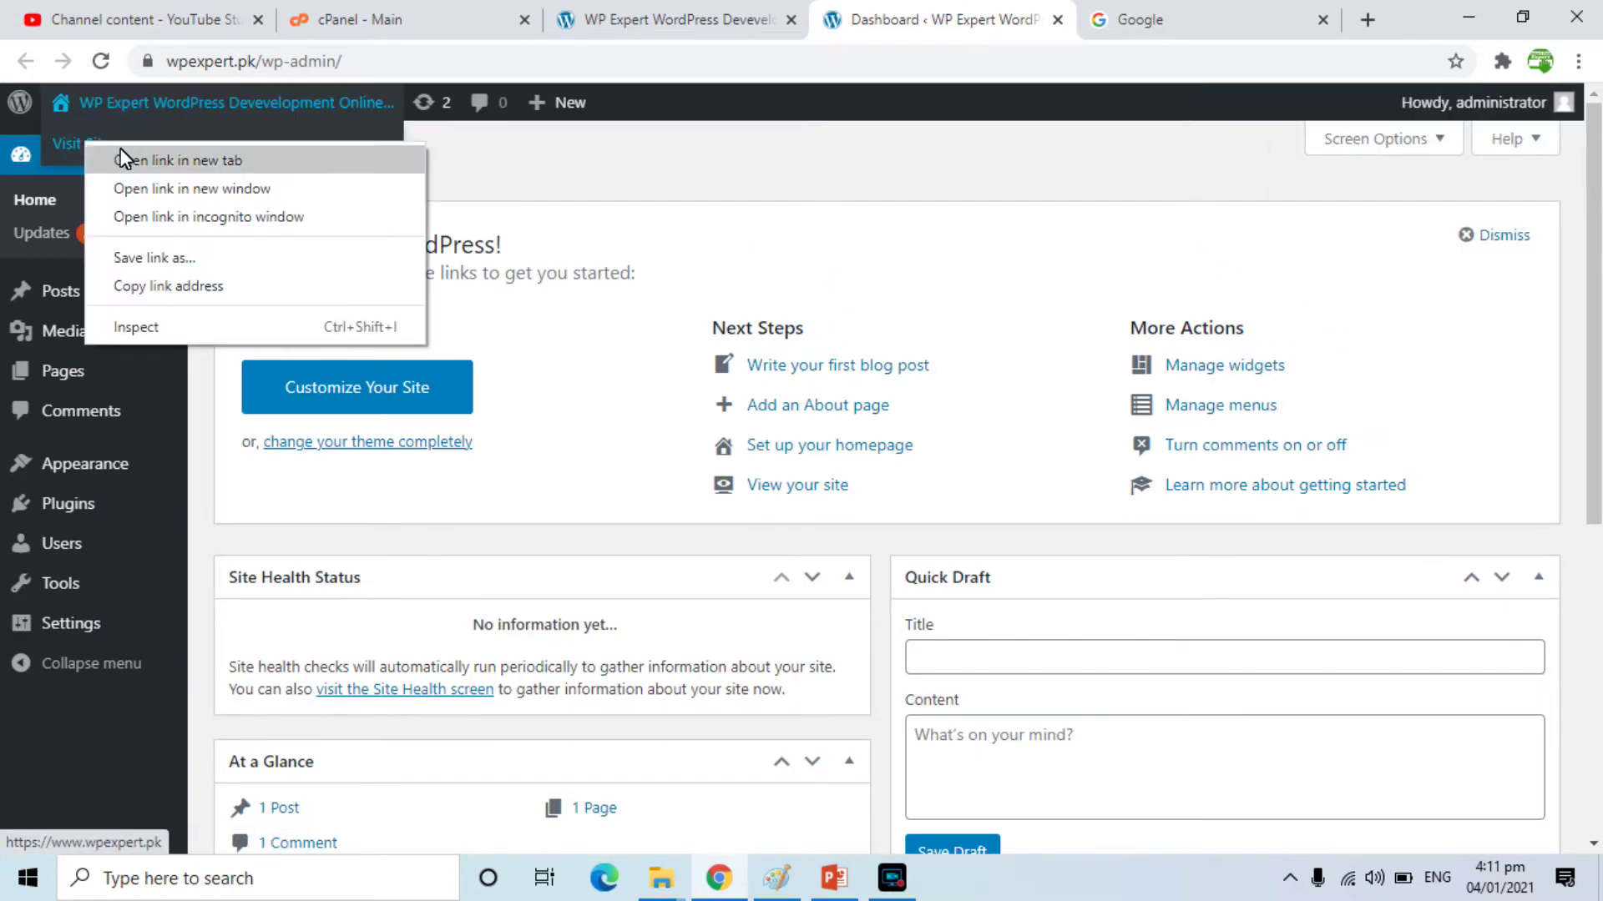
pyautogui.click(918, 14)
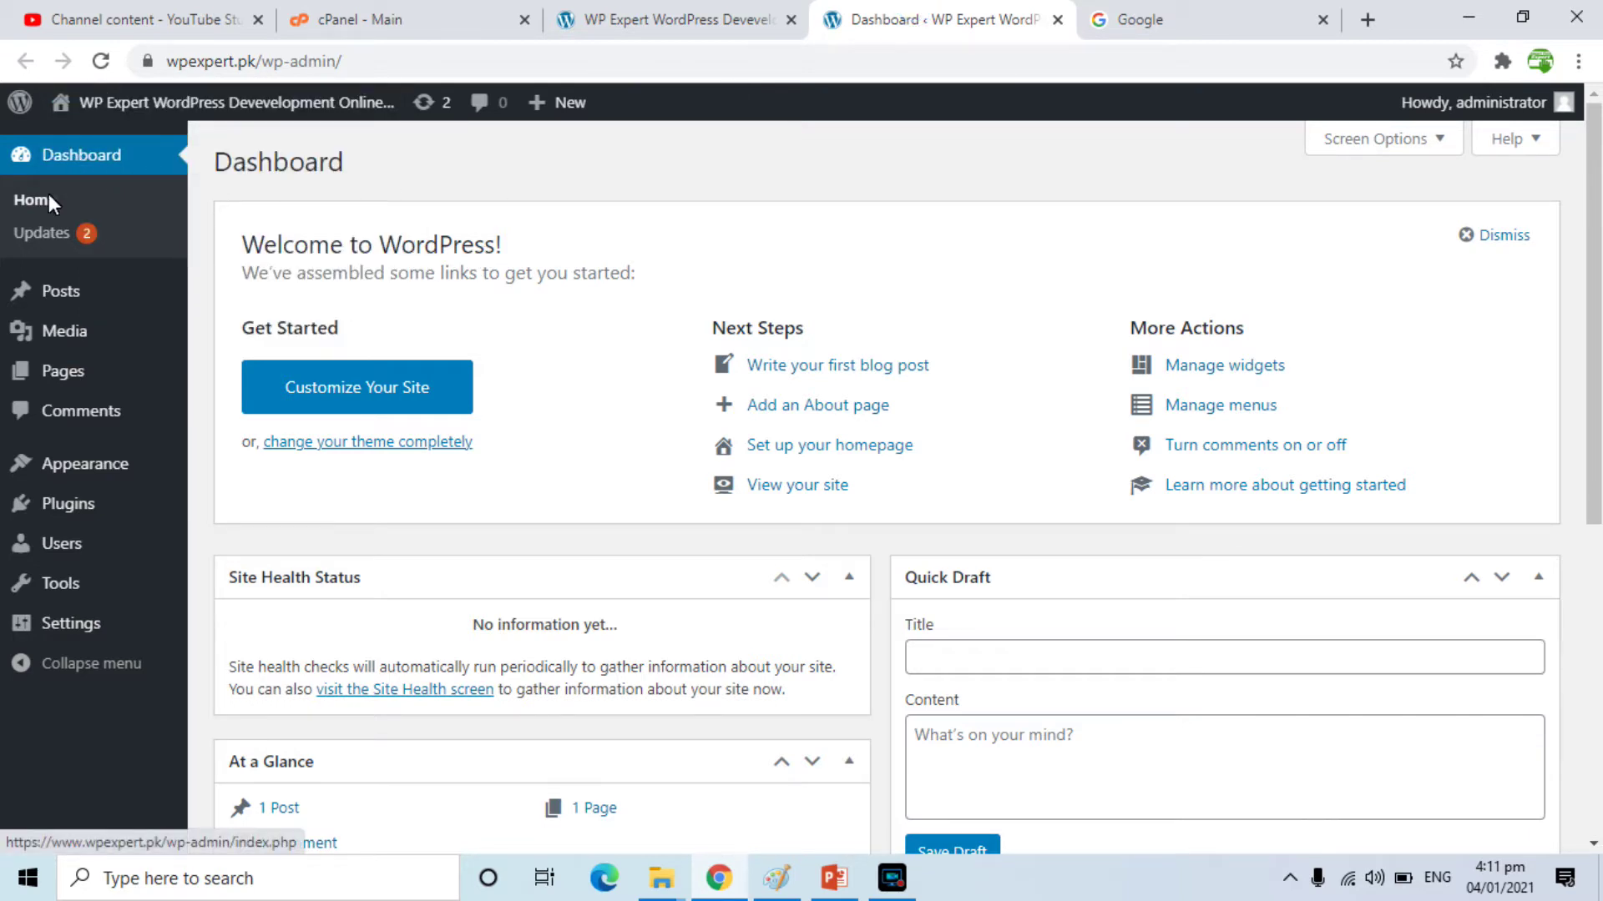
# Step: Open the WordPress updates page and update both listed themes, Twenty Nineteen and Twenty Twenty-One
pyautogui.click(31, 237)
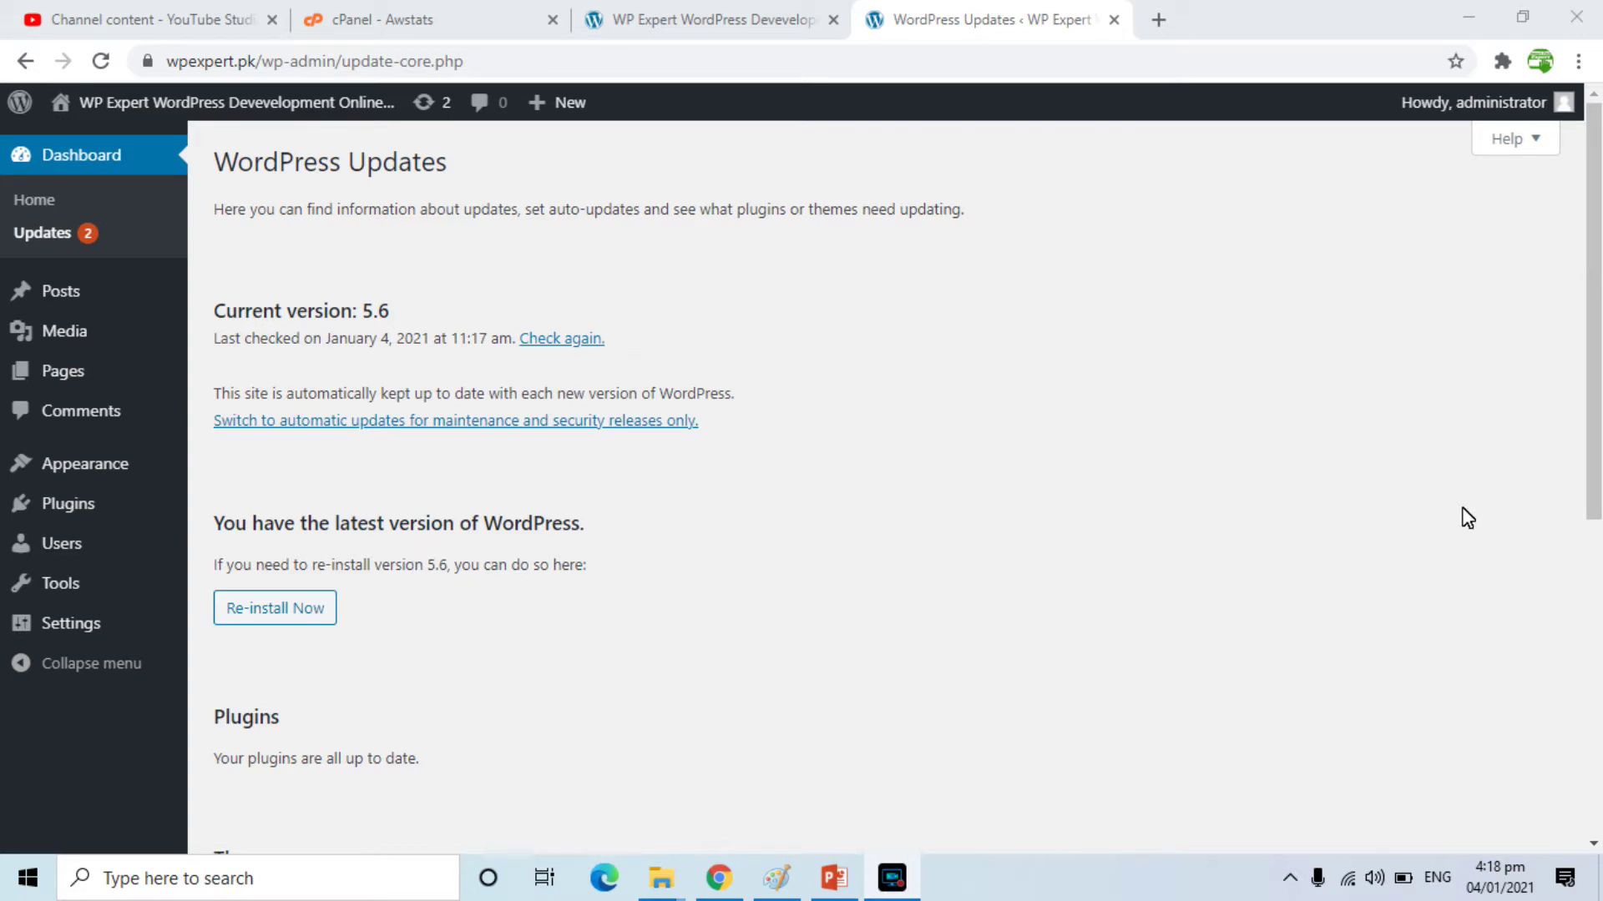
pyautogui.scroll(-1, 1592, 442)
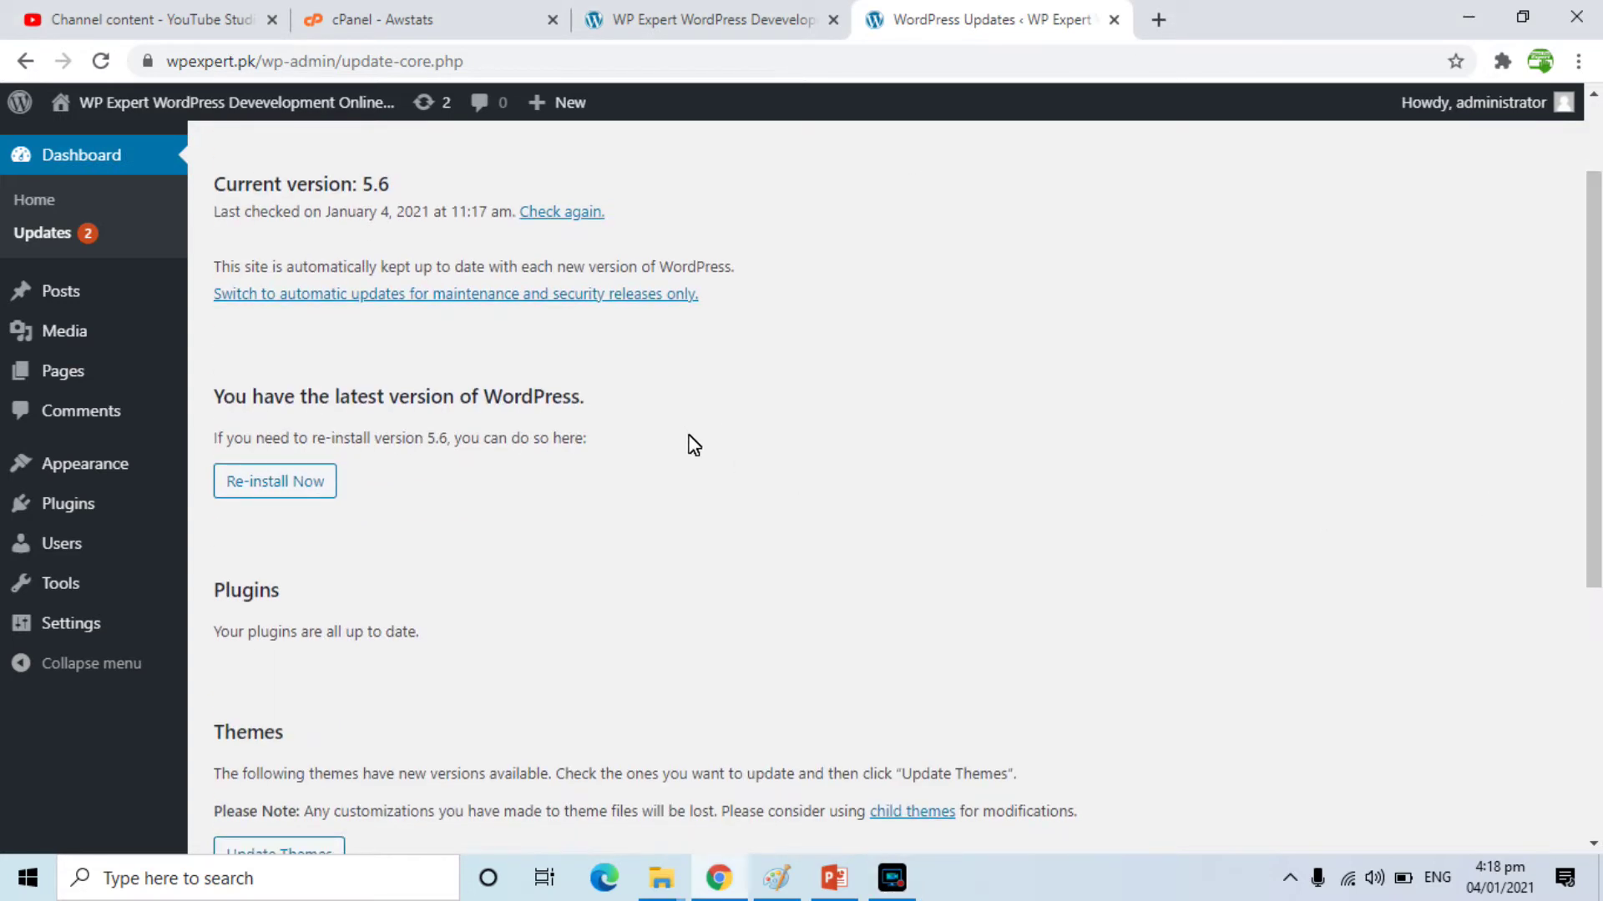
pyautogui.scroll(-4, 1592, 465)
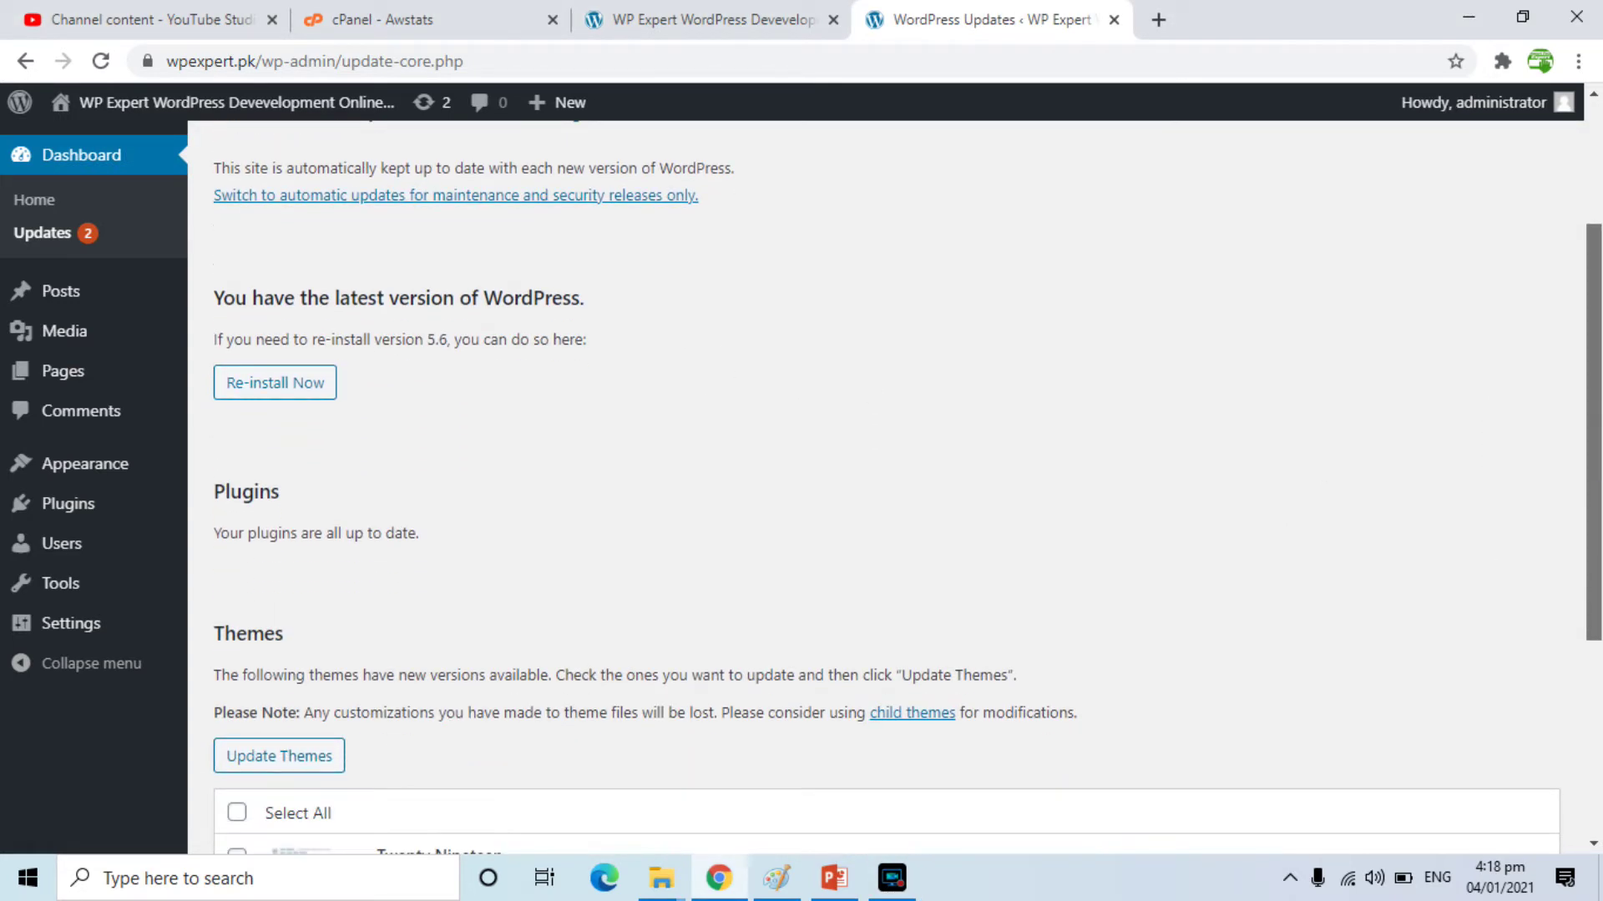
pyautogui.scroll(-2, 1592, 466)
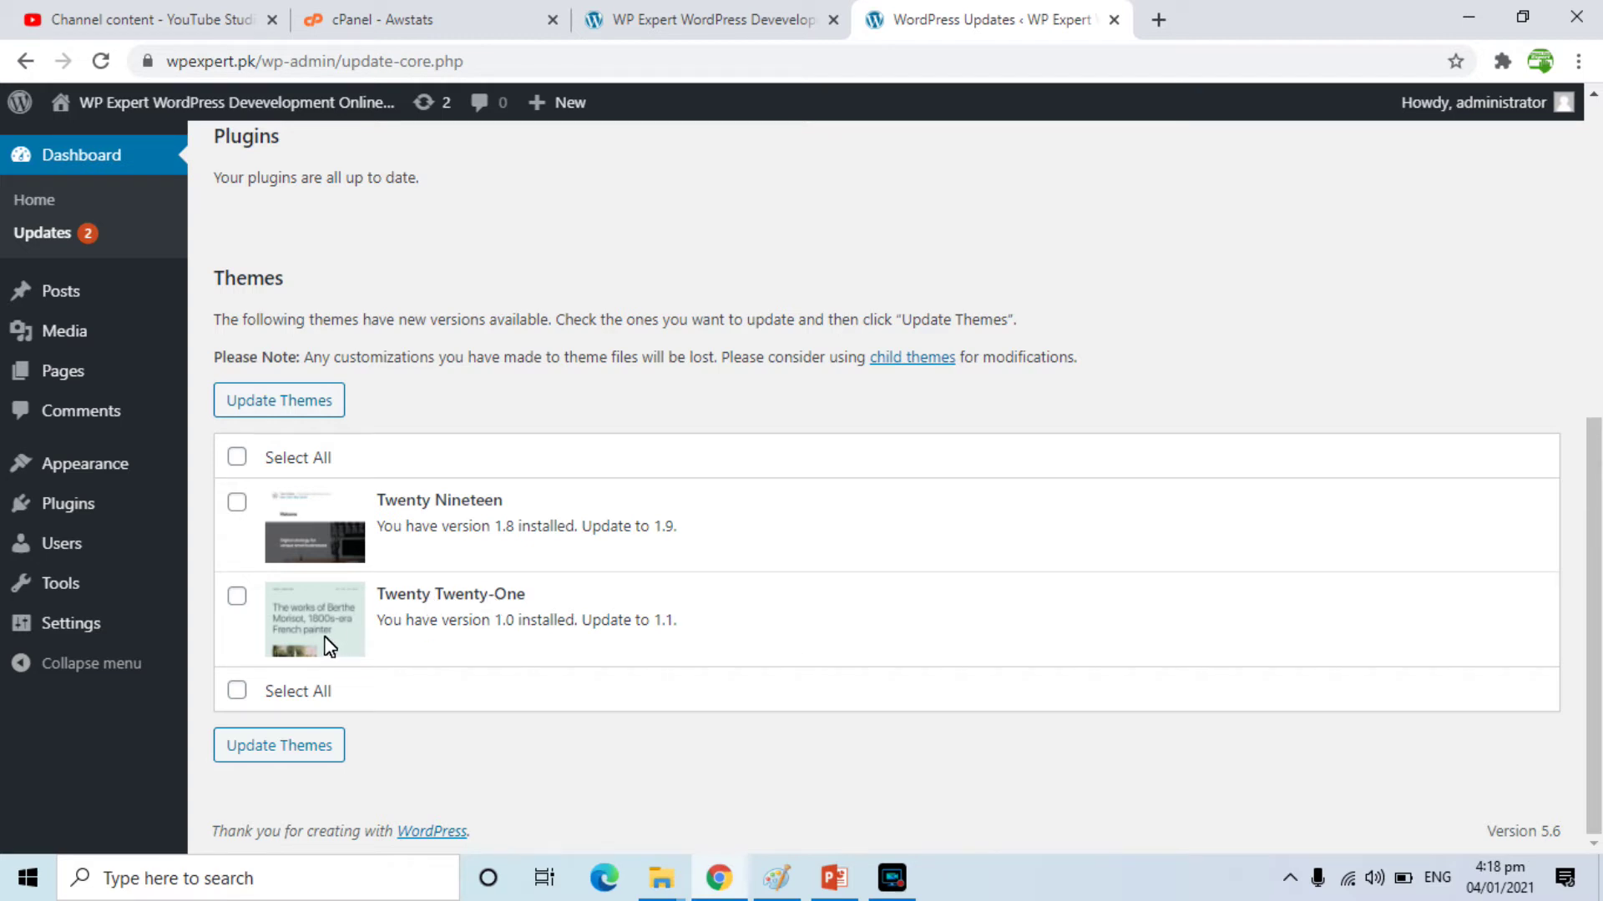
pyautogui.click(239, 692)
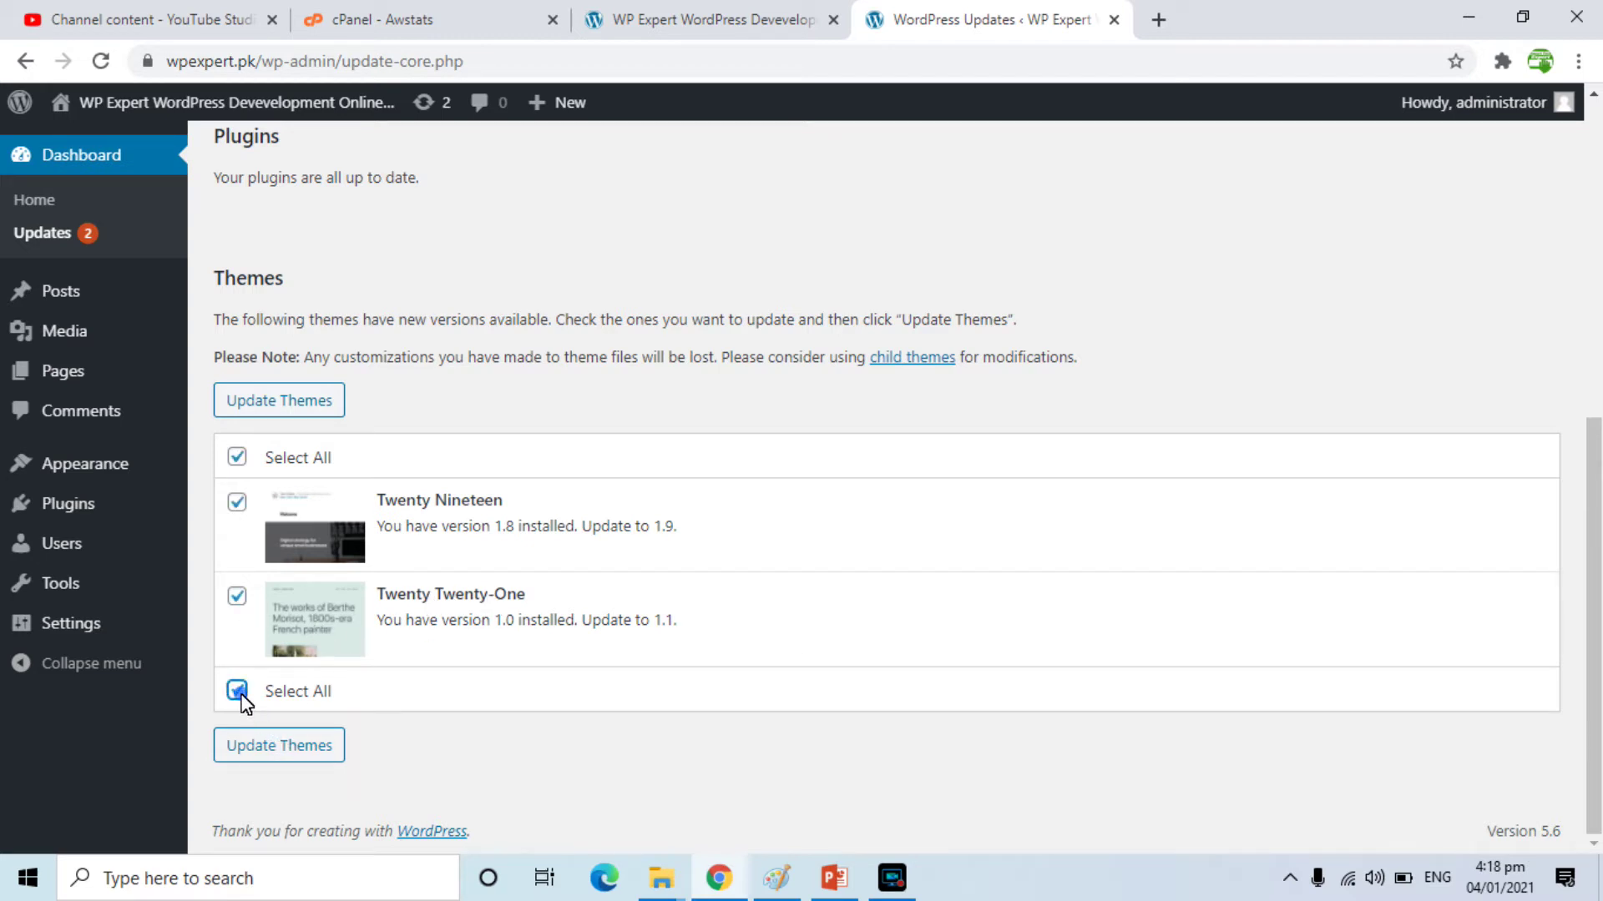
pyautogui.click(286, 763)
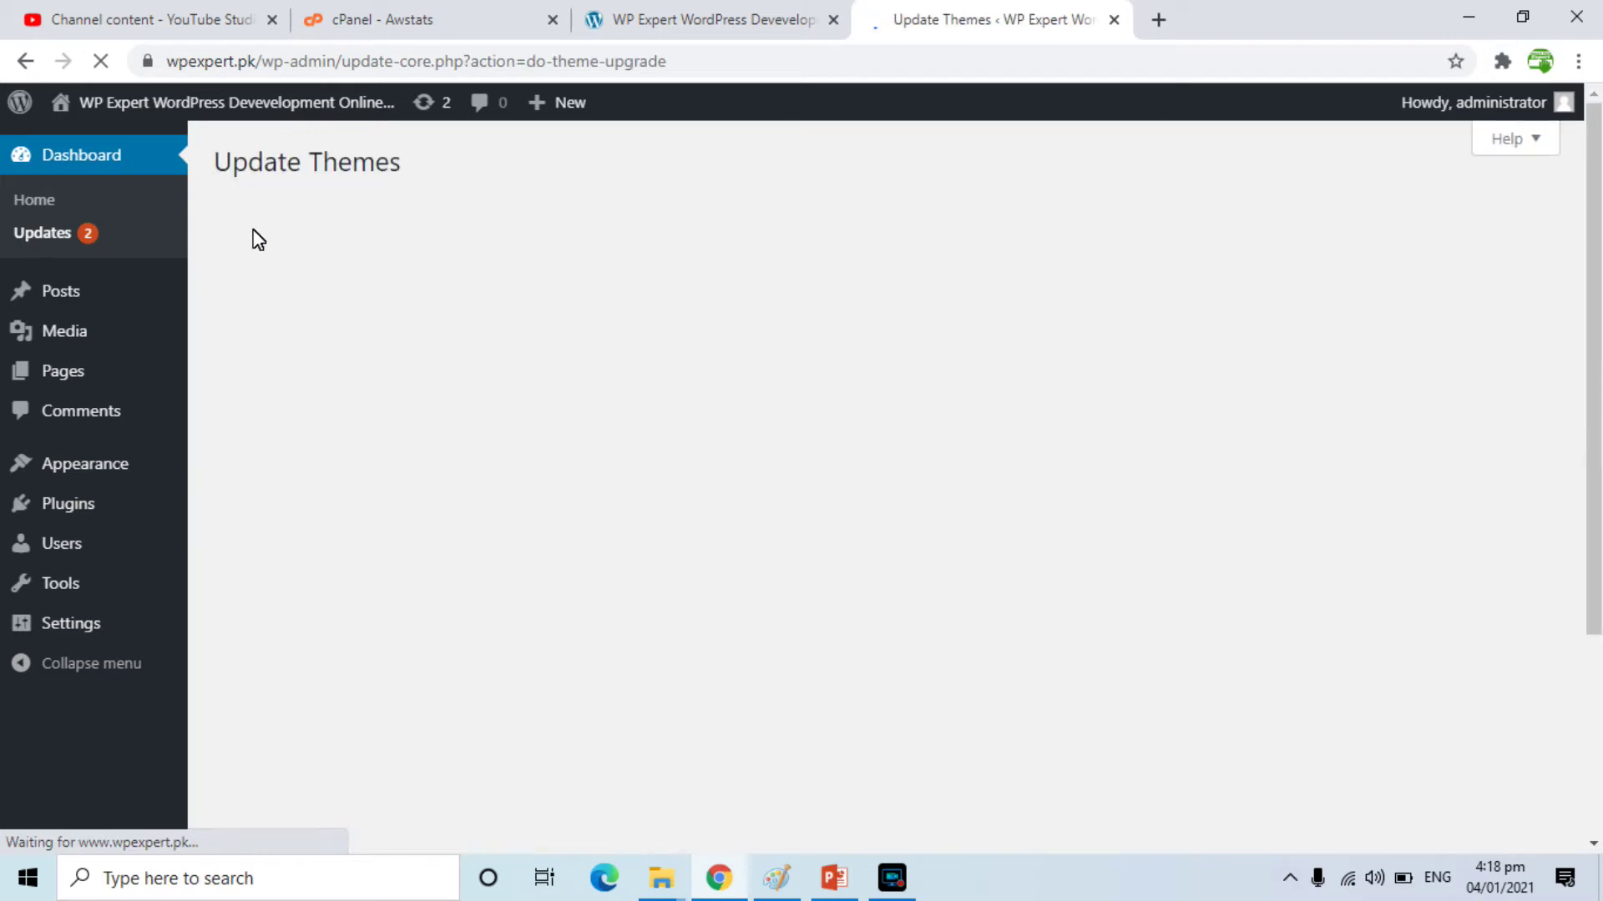
# Step: Return to the dashboard home, open the list of all posts, and compare it with the post on the live site's front page
pyautogui.moveTo(59, 297)
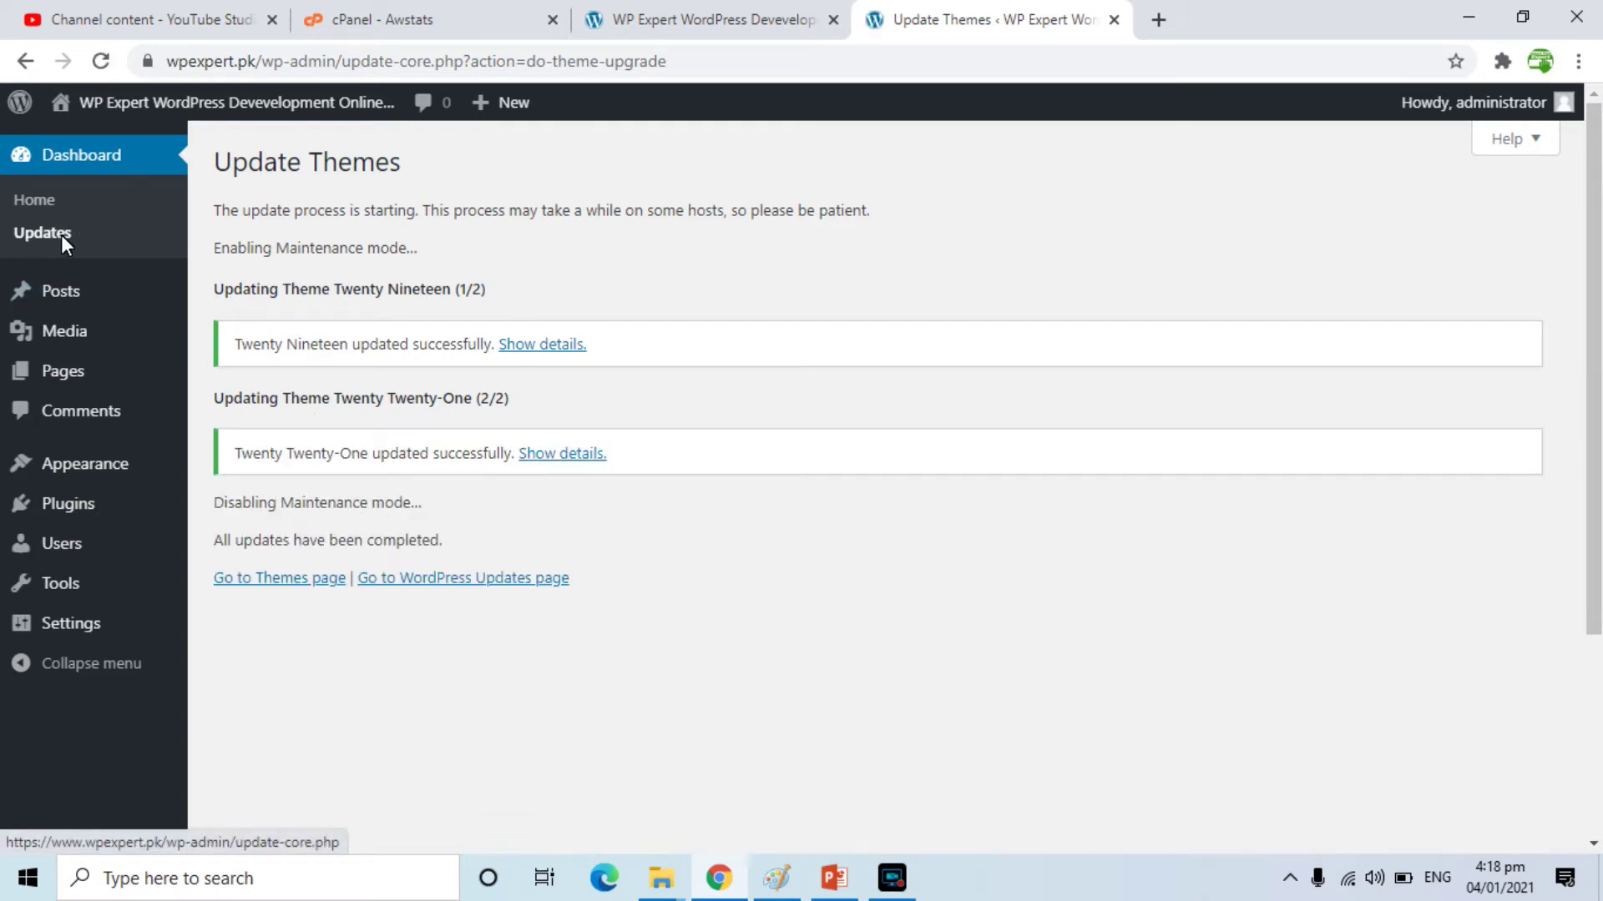
pyautogui.click(63, 153)
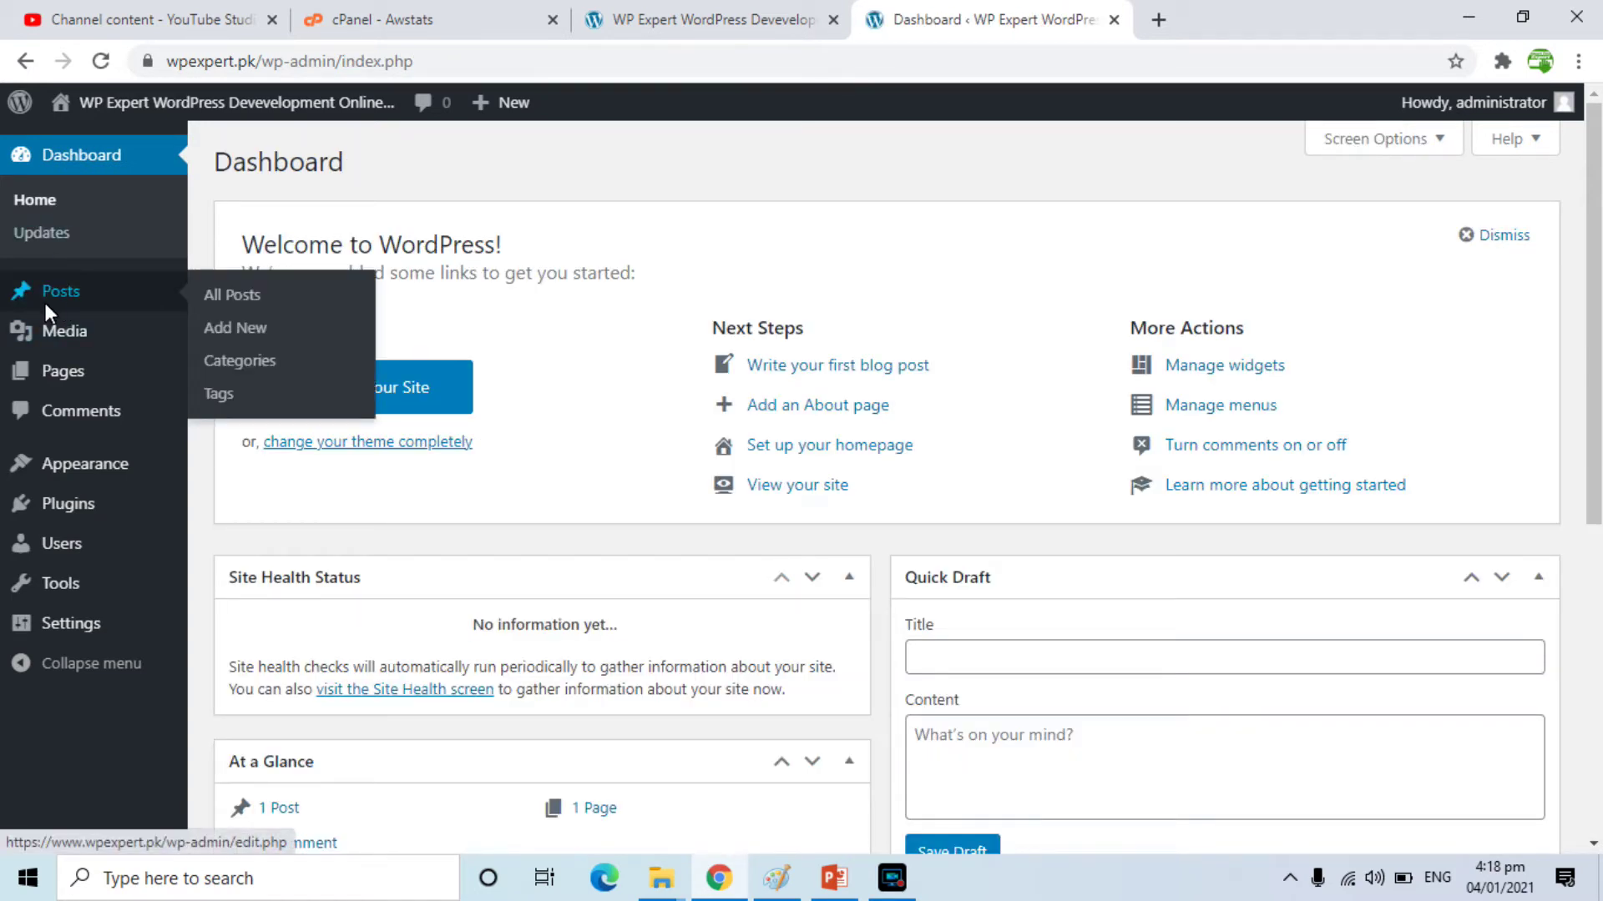
pyautogui.click(232, 294)
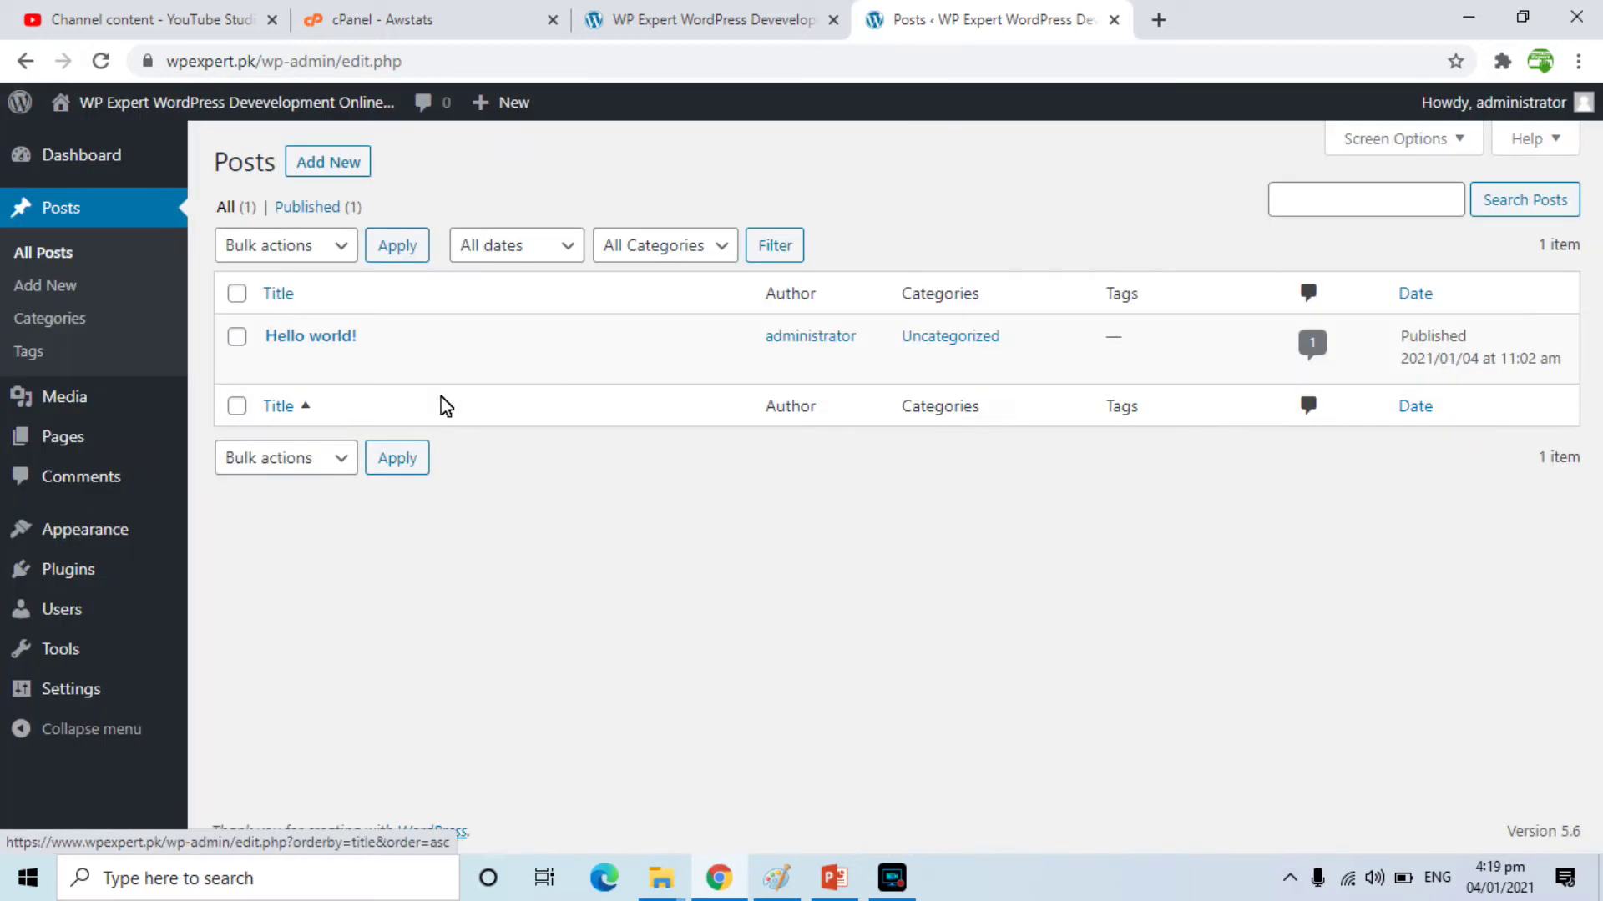
pyautogui.click(668, 13)
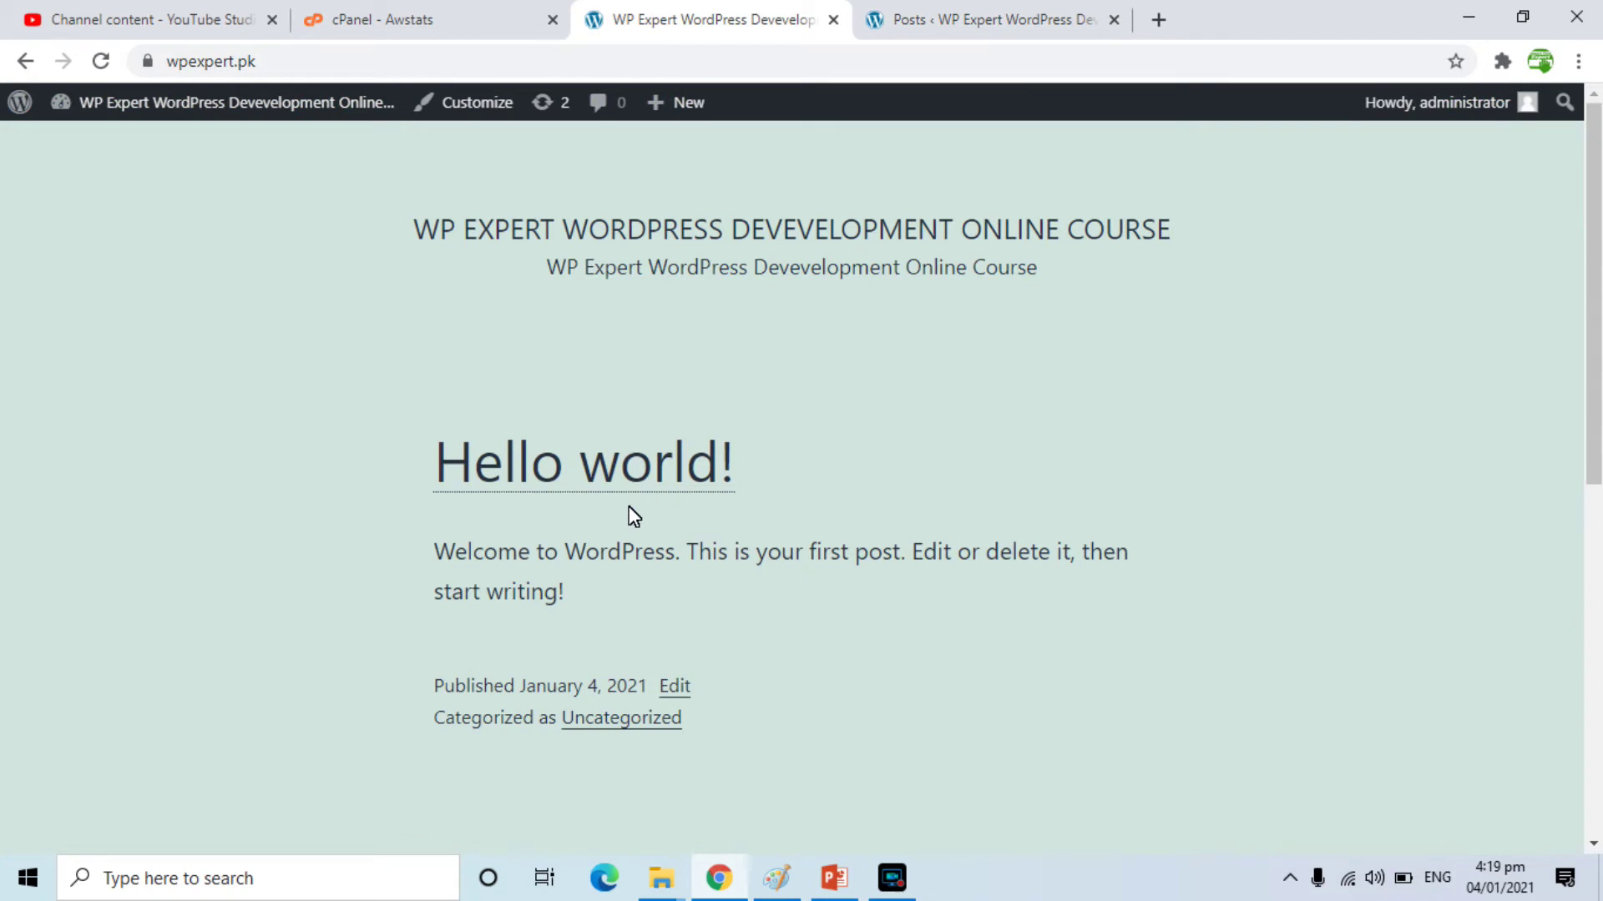
pyautogui.click(1019, 18)
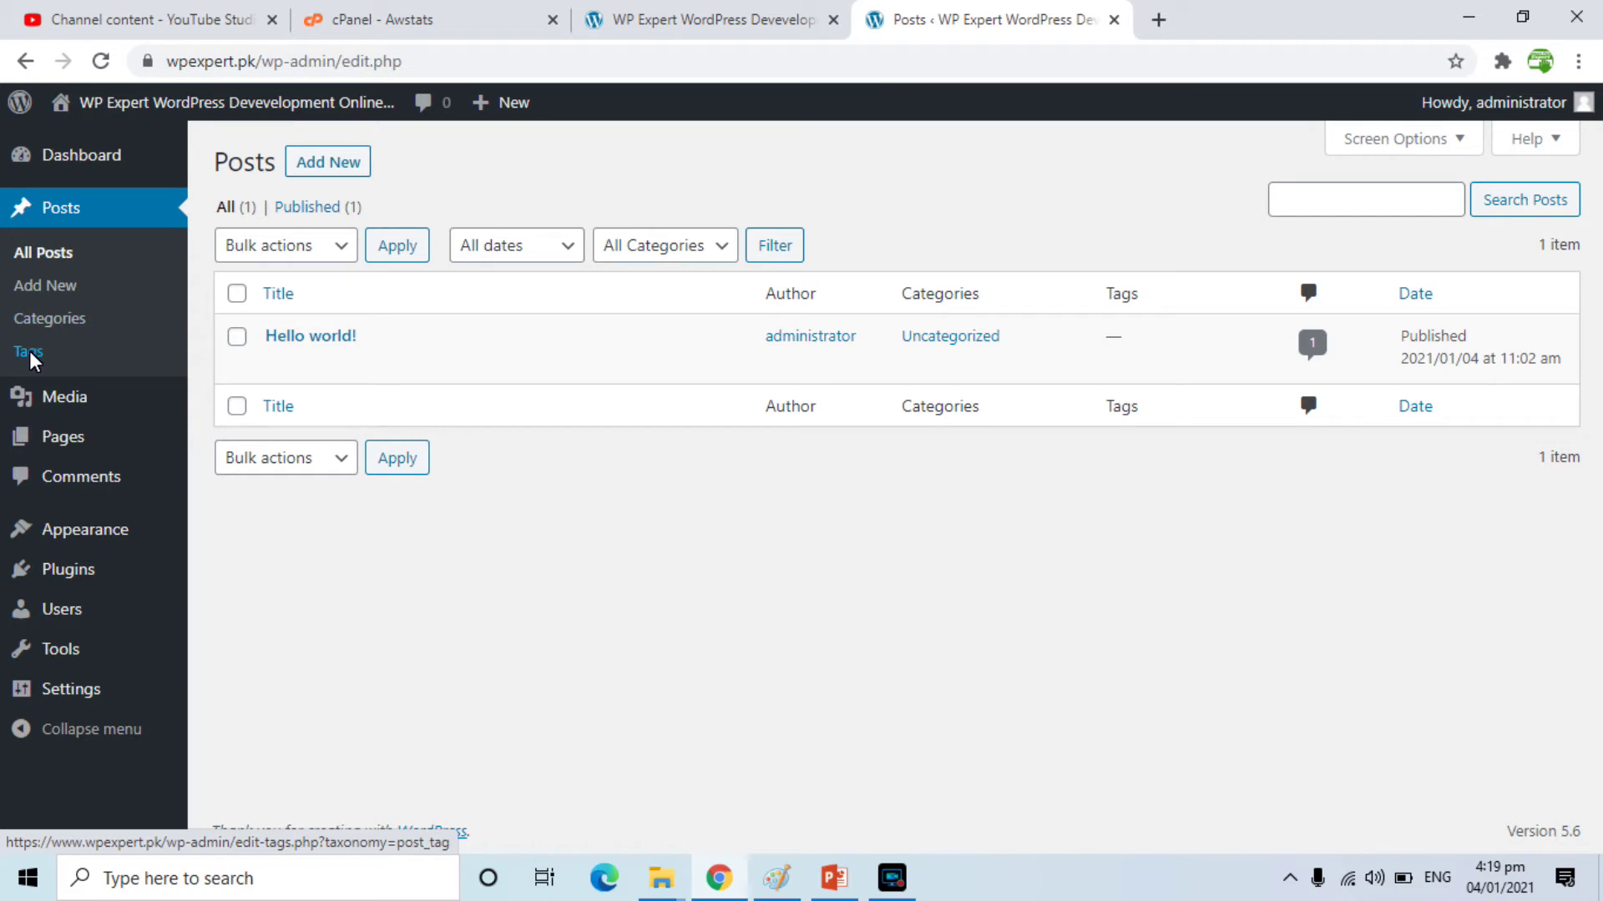
# Step: View the media library and the list of all pages in the WordPress admin area
pyautogui.moveTo(58, 407)
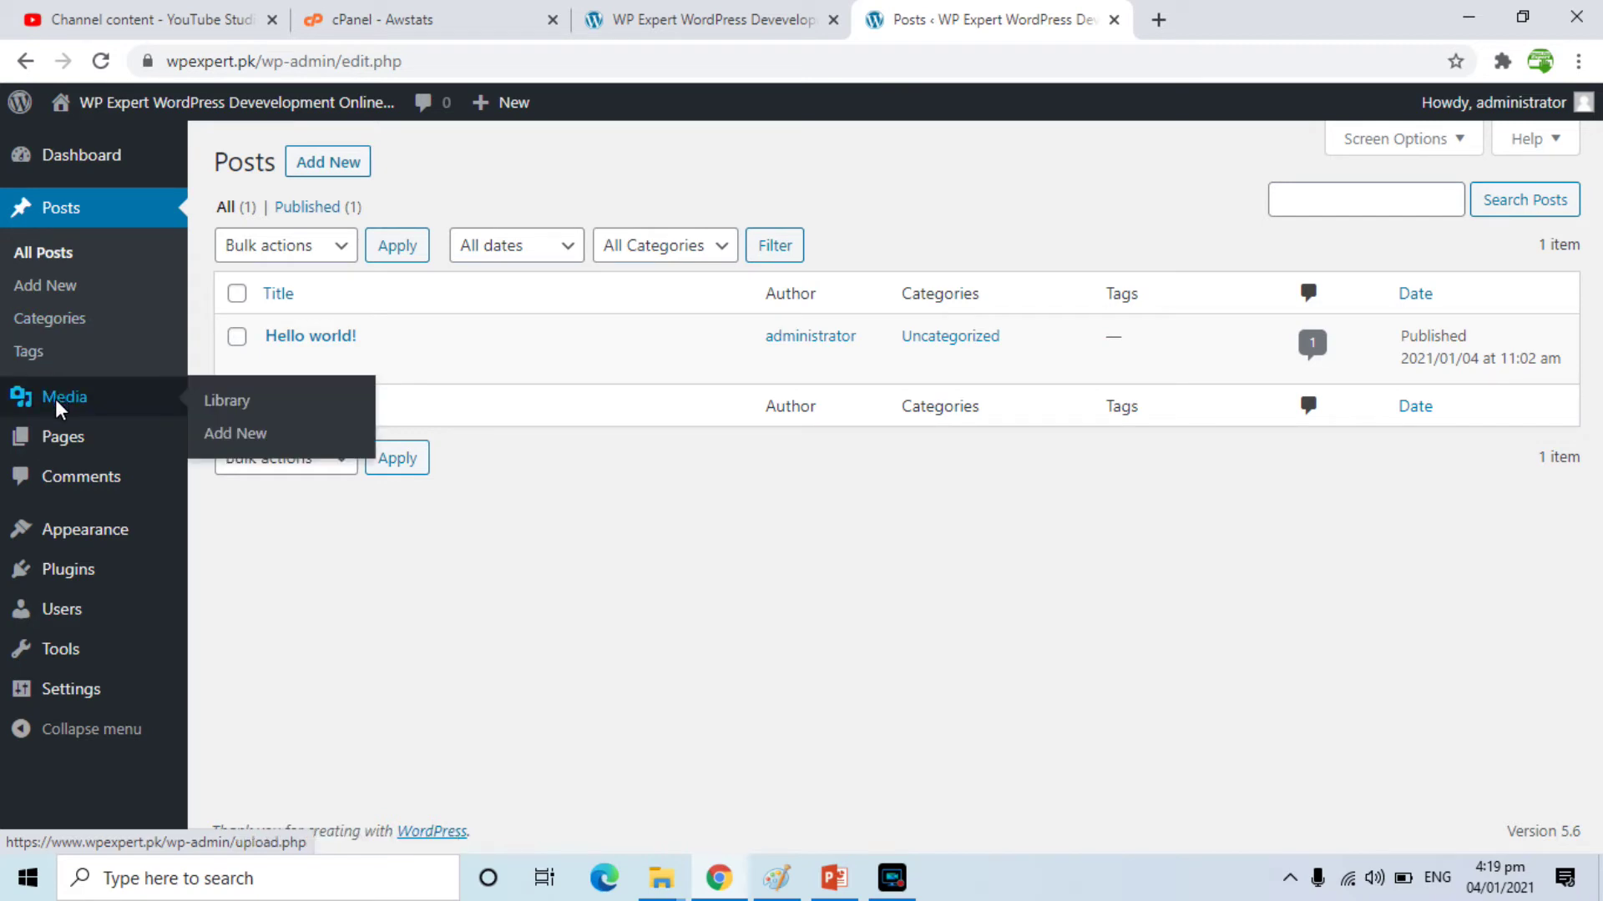
pyautogui.click(57, 405)
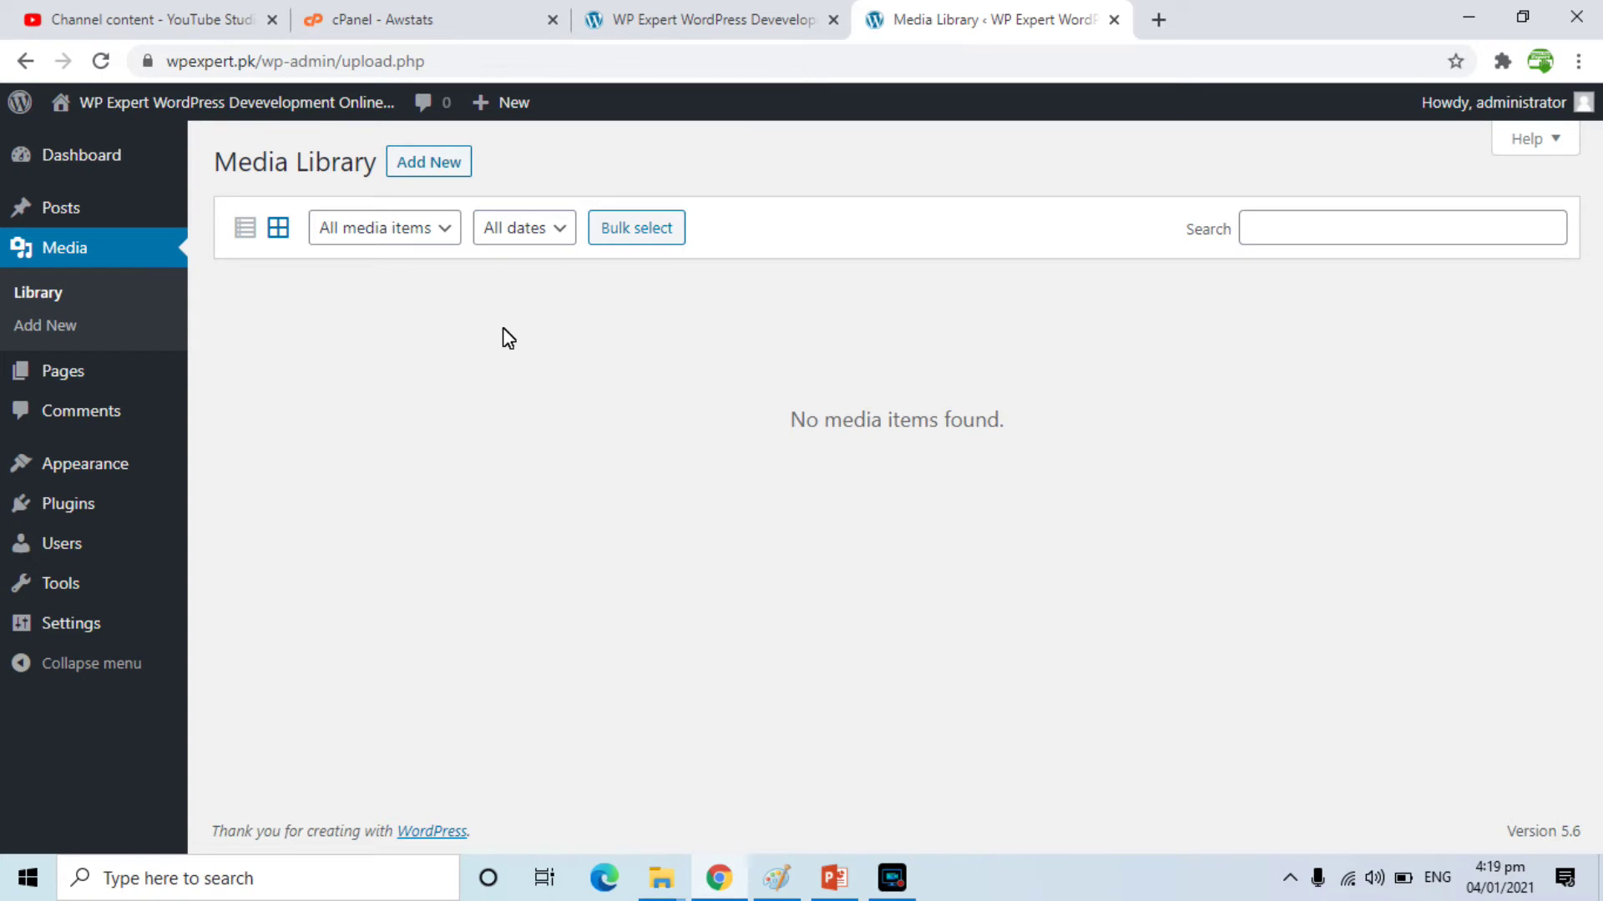
pyautogui.moveTo(58, 369)
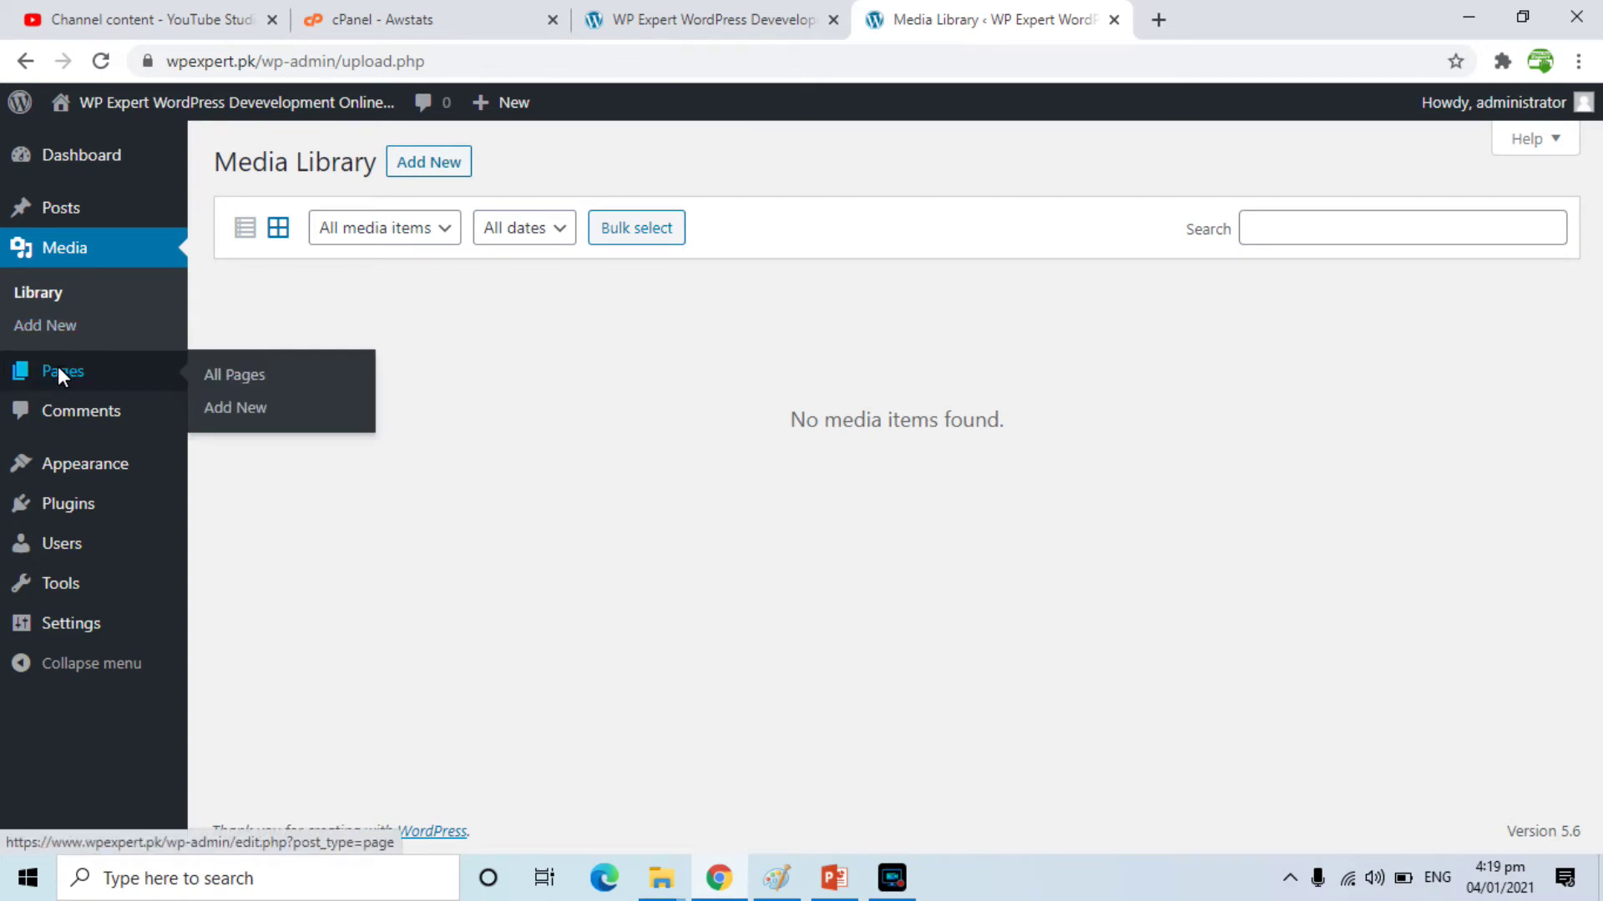
pyautogui.click(222, 376)
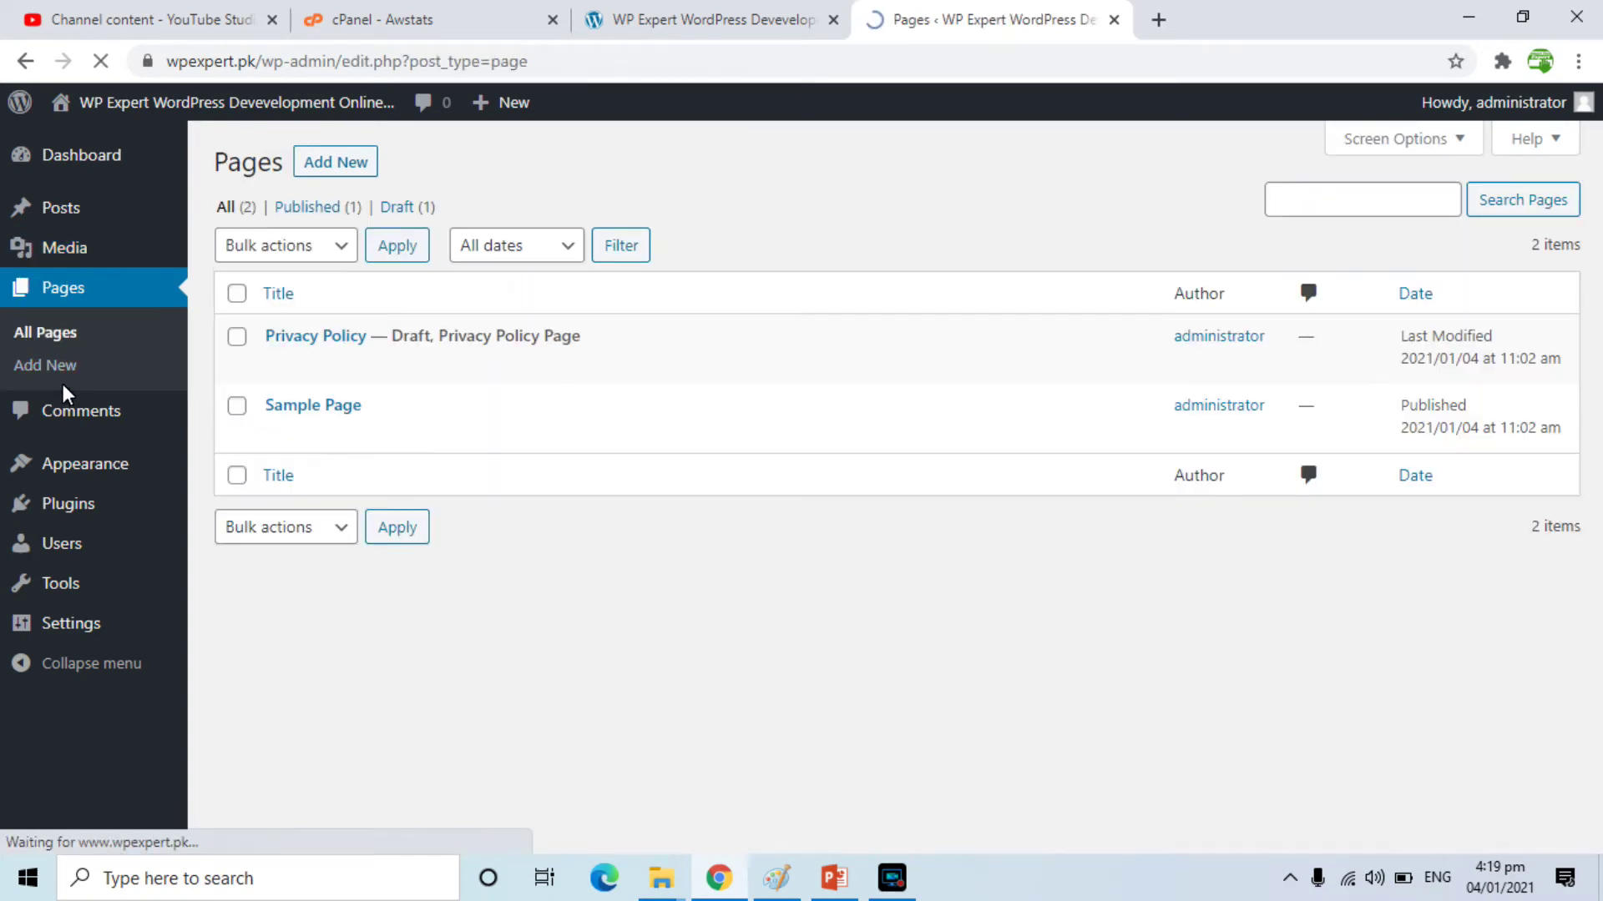
pyautogui.moveTo(498, 426)
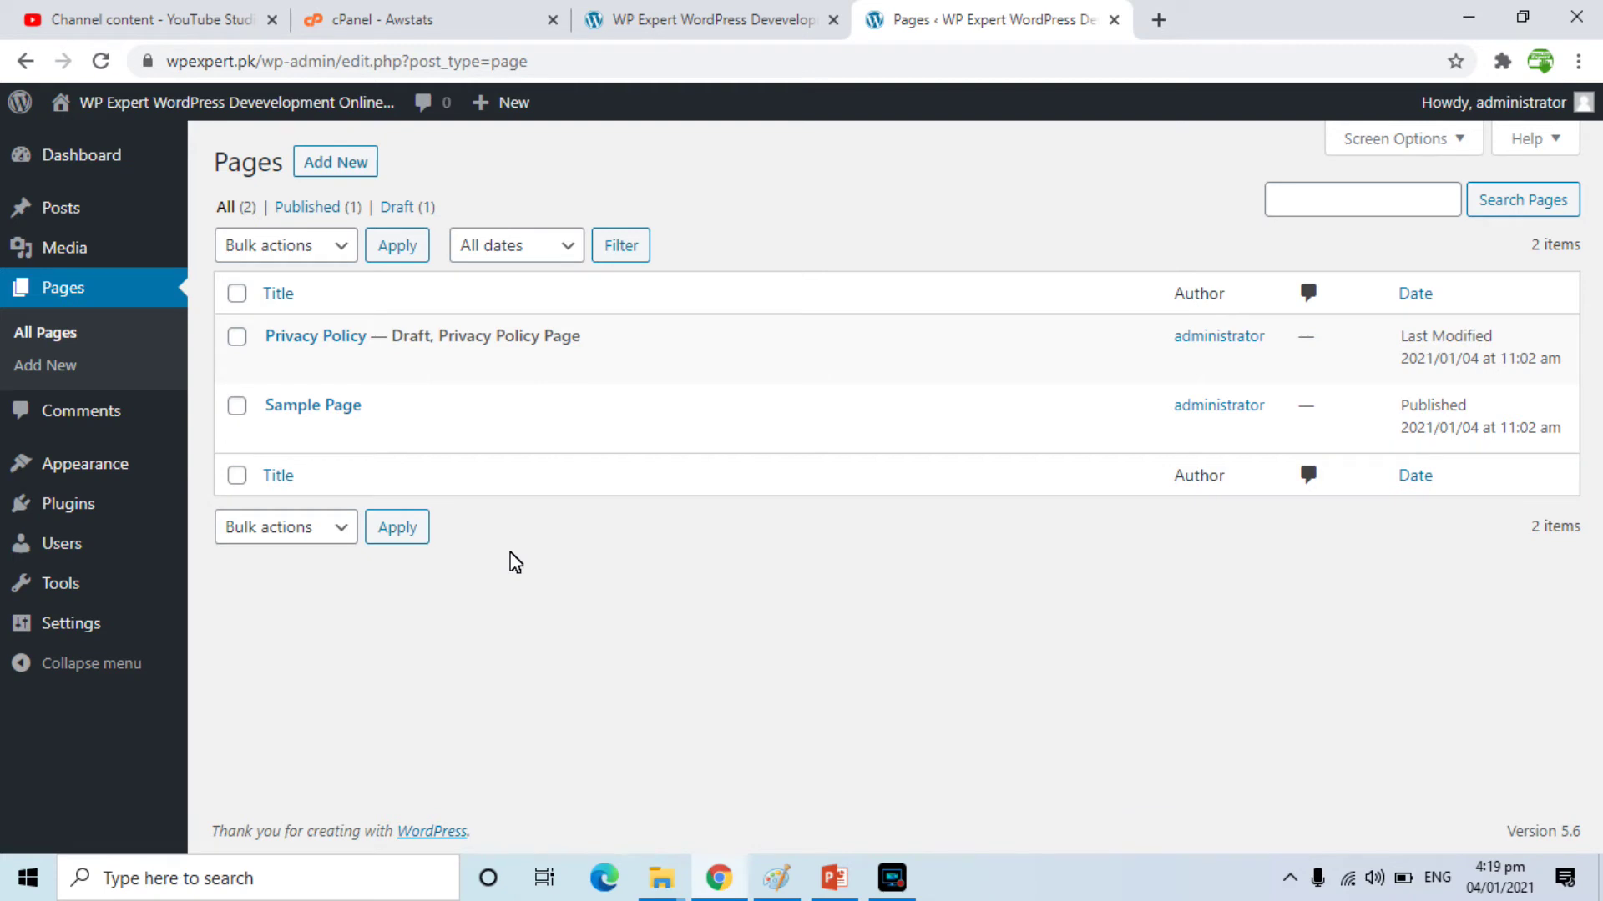
pyautogui.moveTo(84, 212)
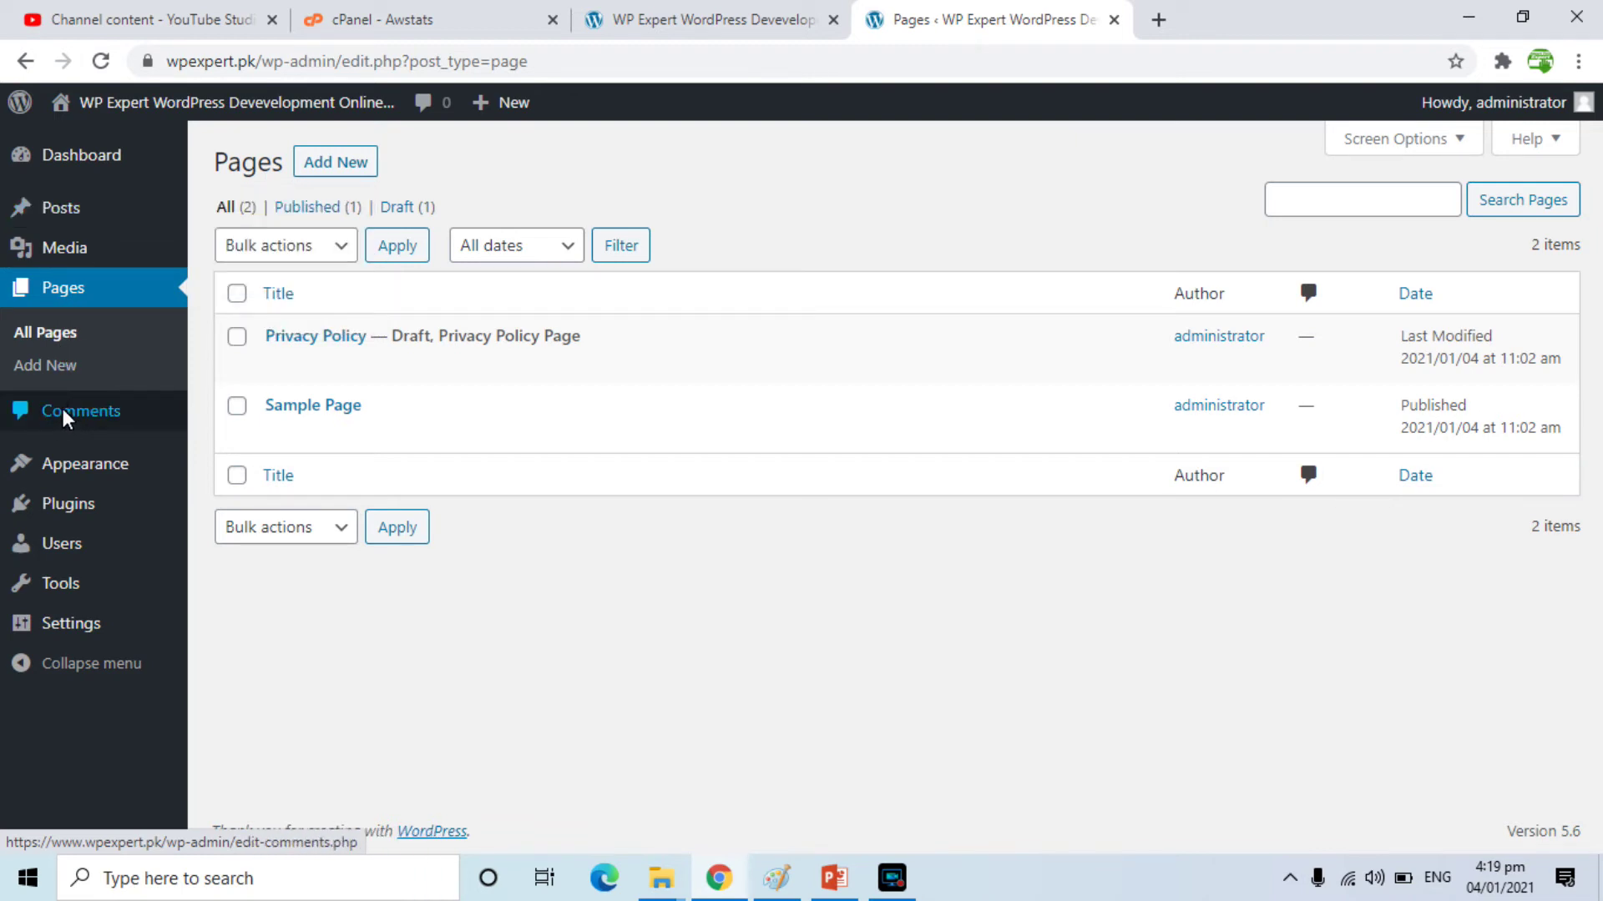
# Step: Open the admin comments list, and post the comment "Aslam u alikum" on the live site's "Hello world!" post
pyautogui.click(65, 412)
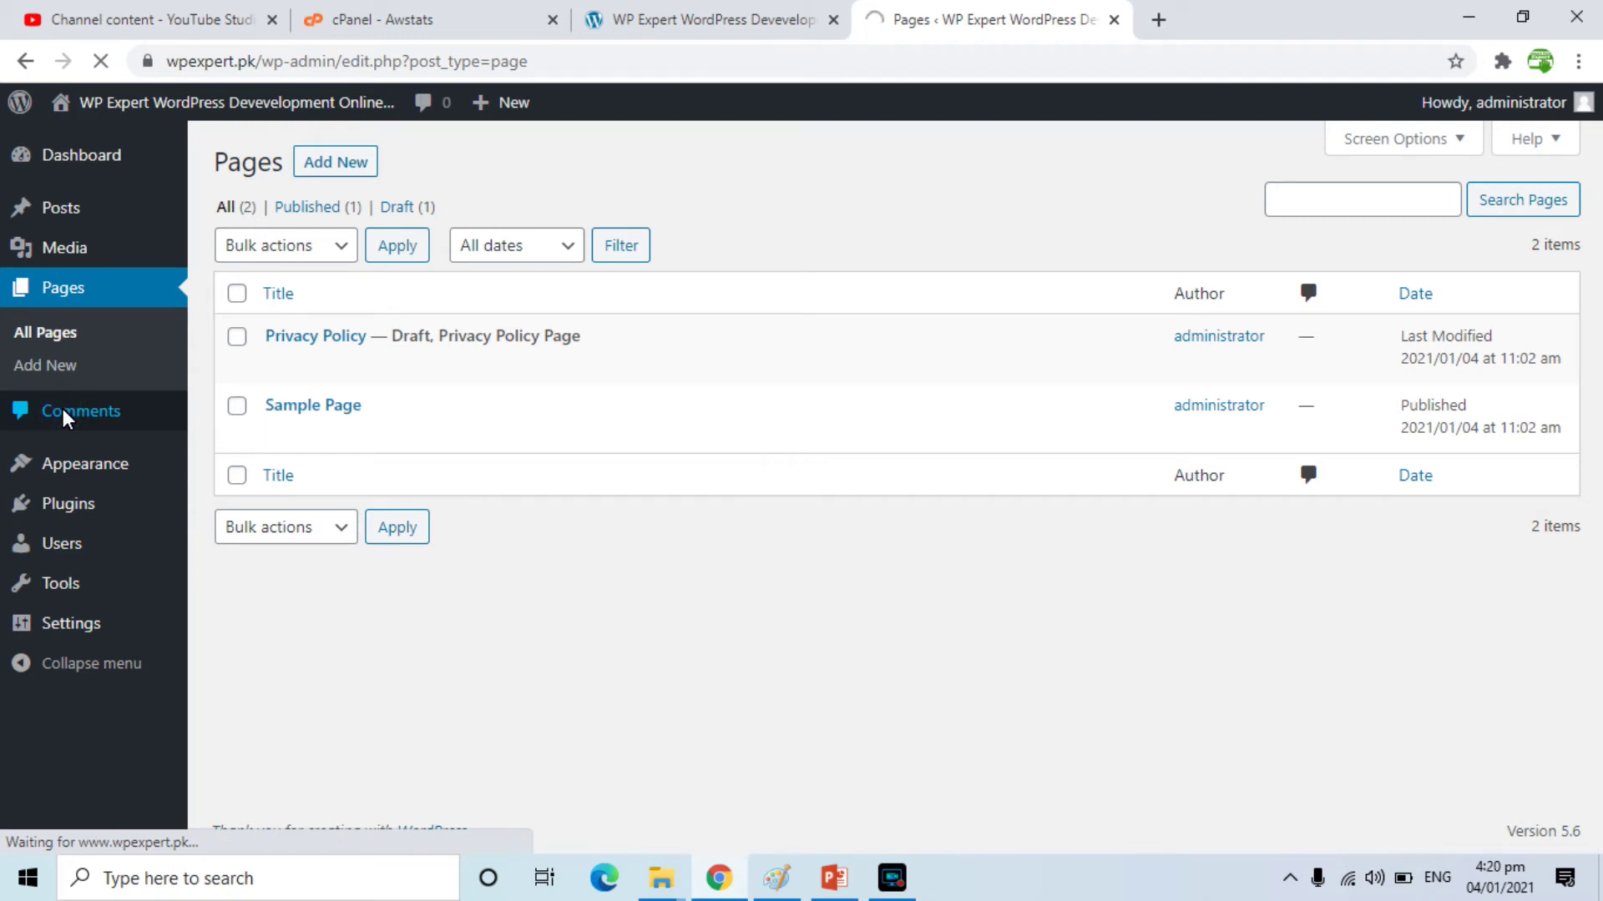
pyautogui.click(664, 16)
pyautogui.click(559, 468)
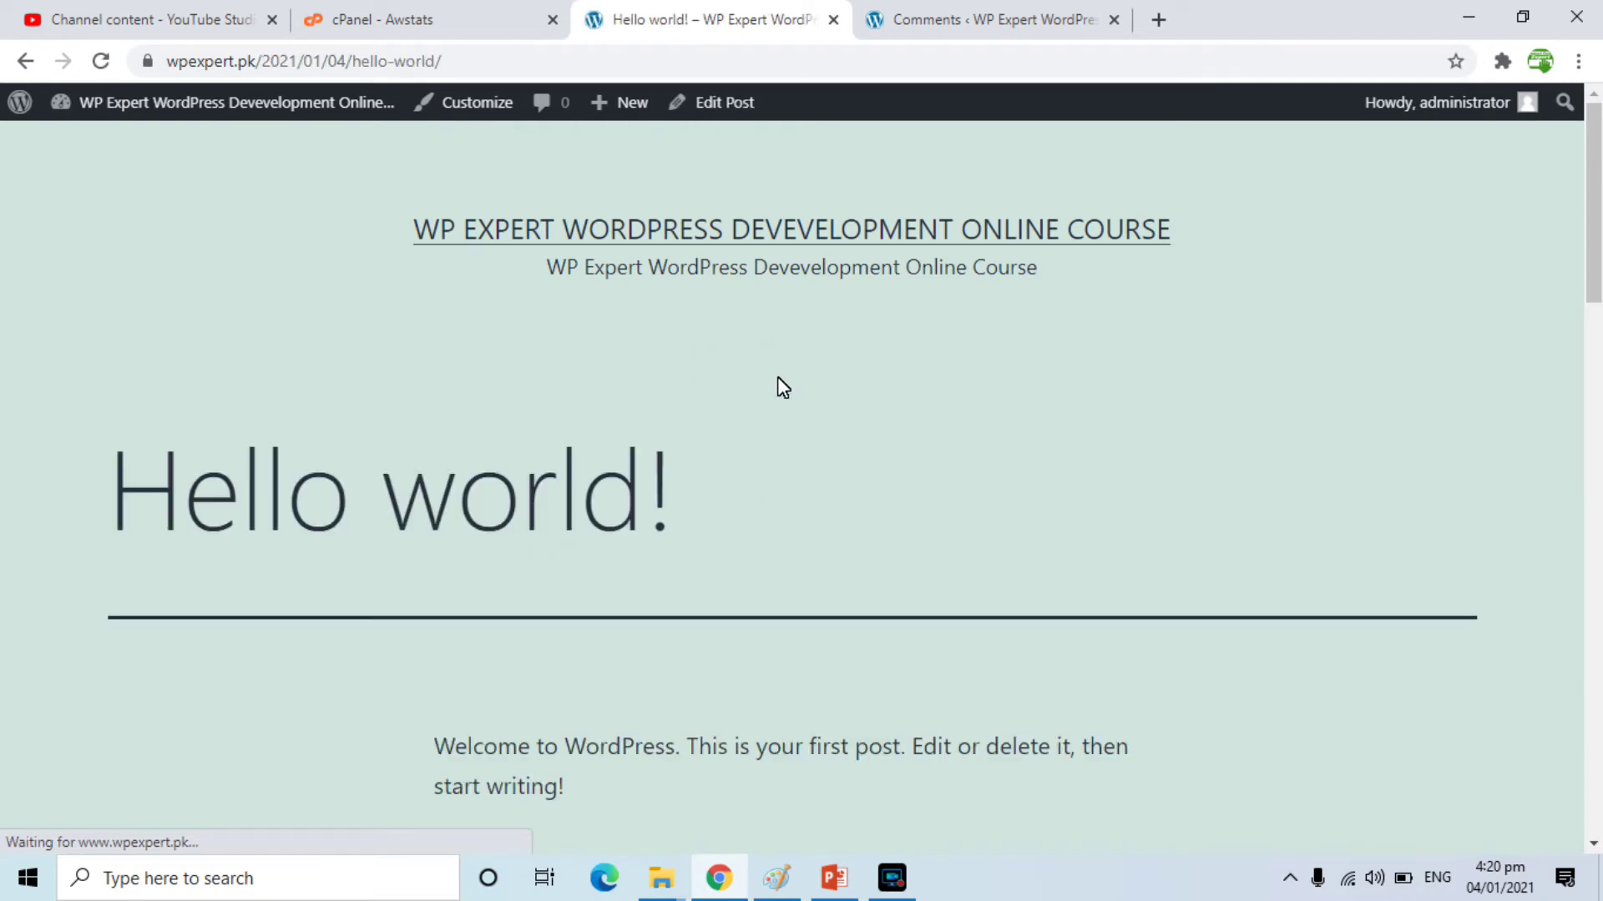
pyautogui.moveTo(1596, 257); pyautogui.dragTo(1570, 645)
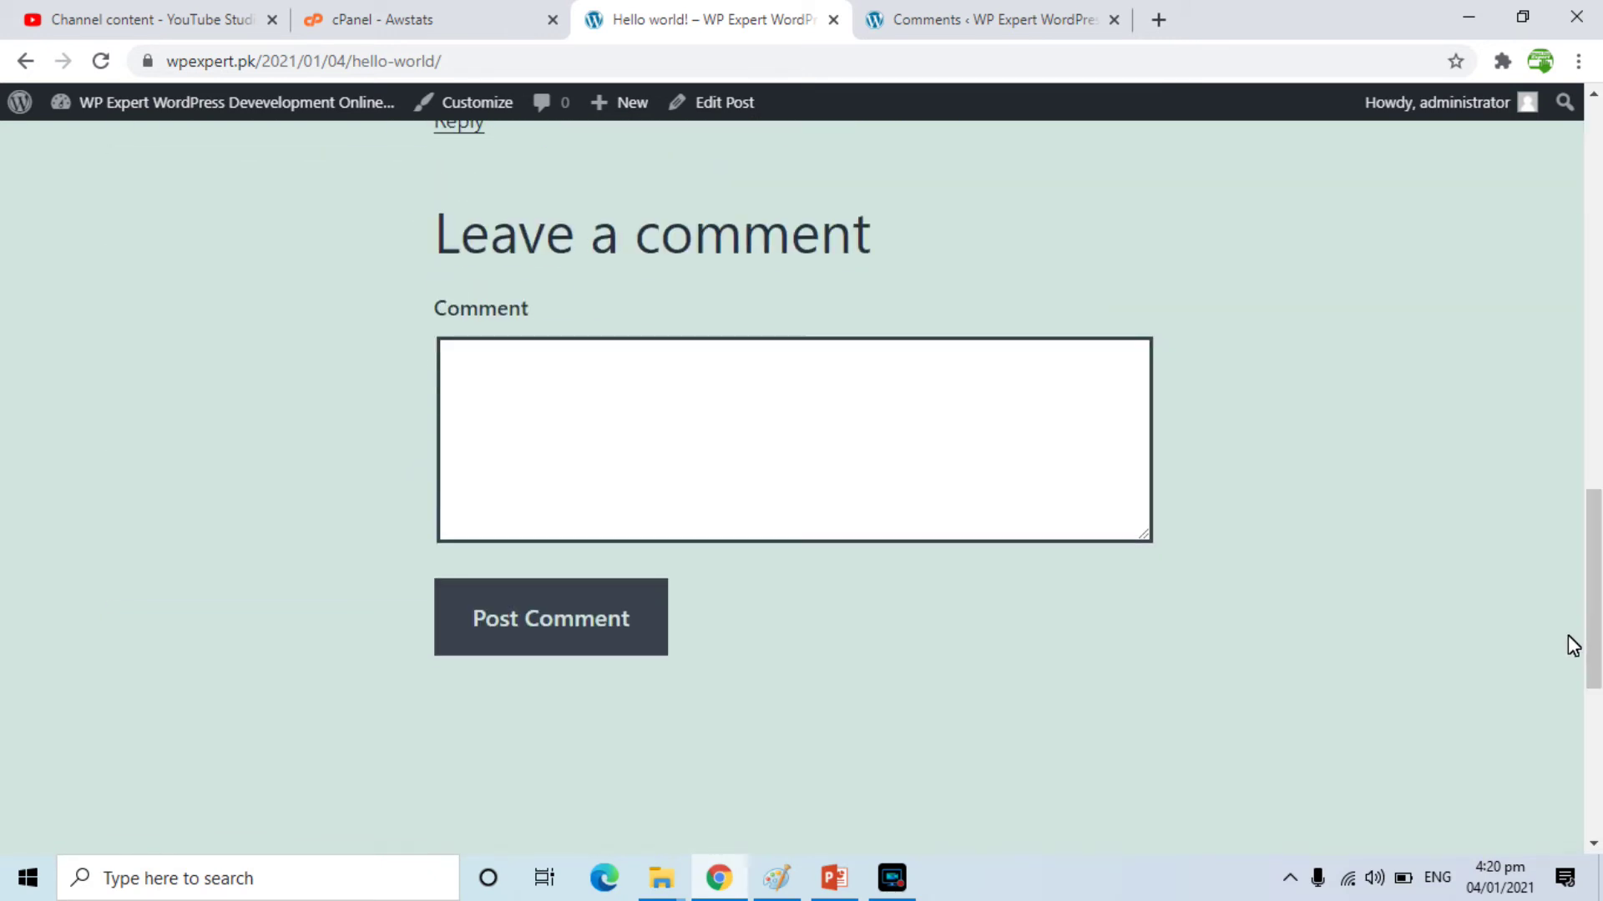
pyautogui.click(989, 435)
pyautogui.write('Aslam u alikum')
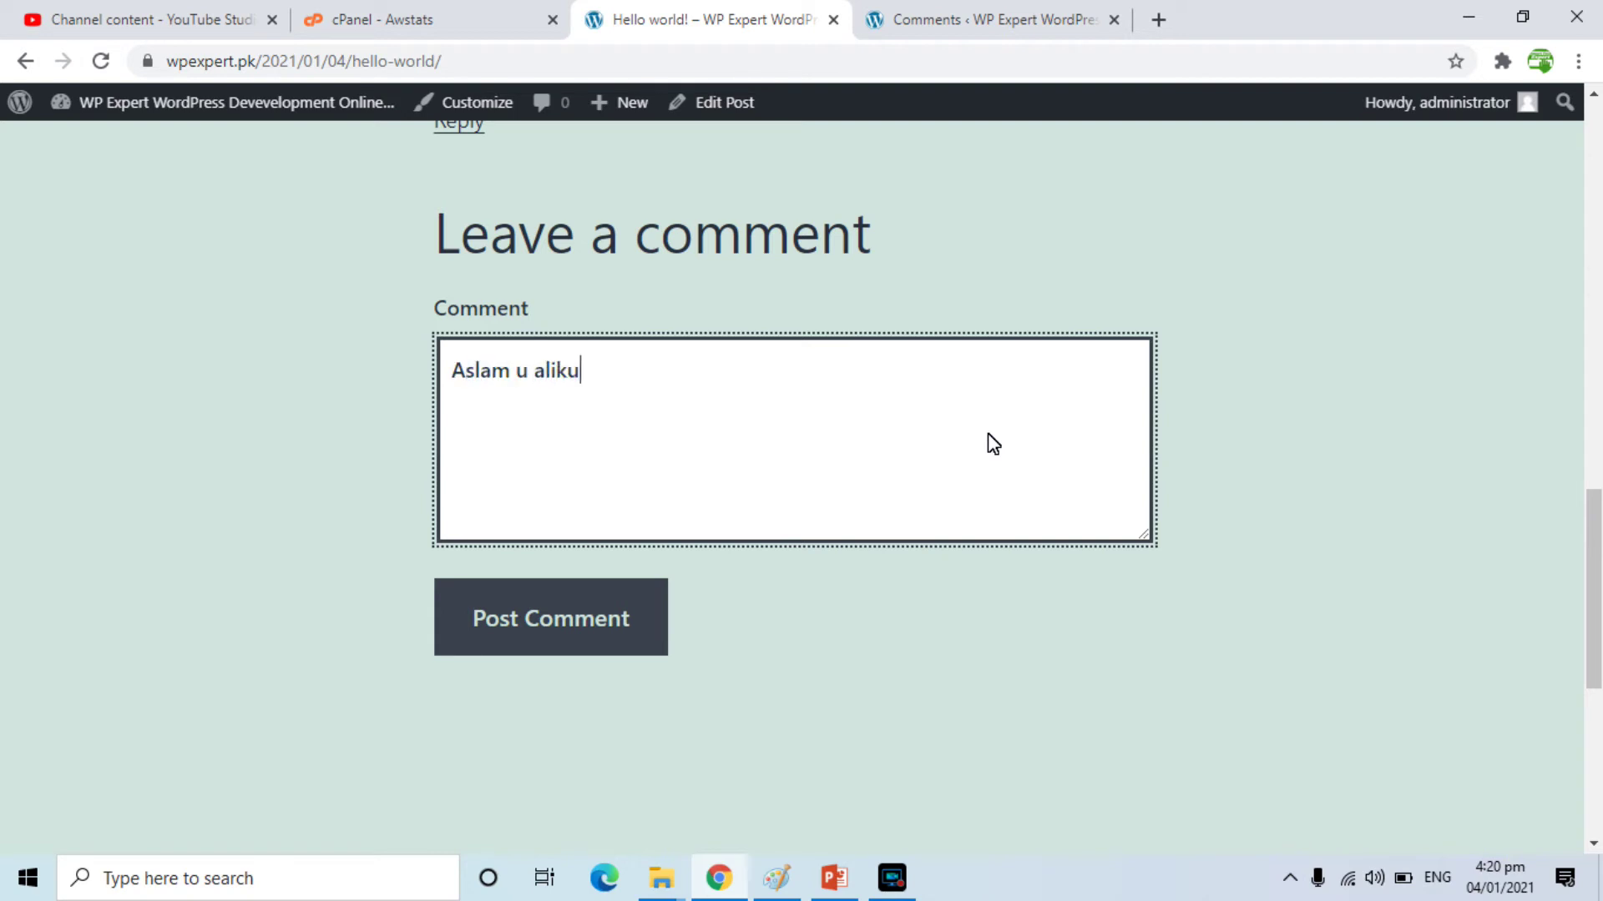
pyautogui.click(641, 591)
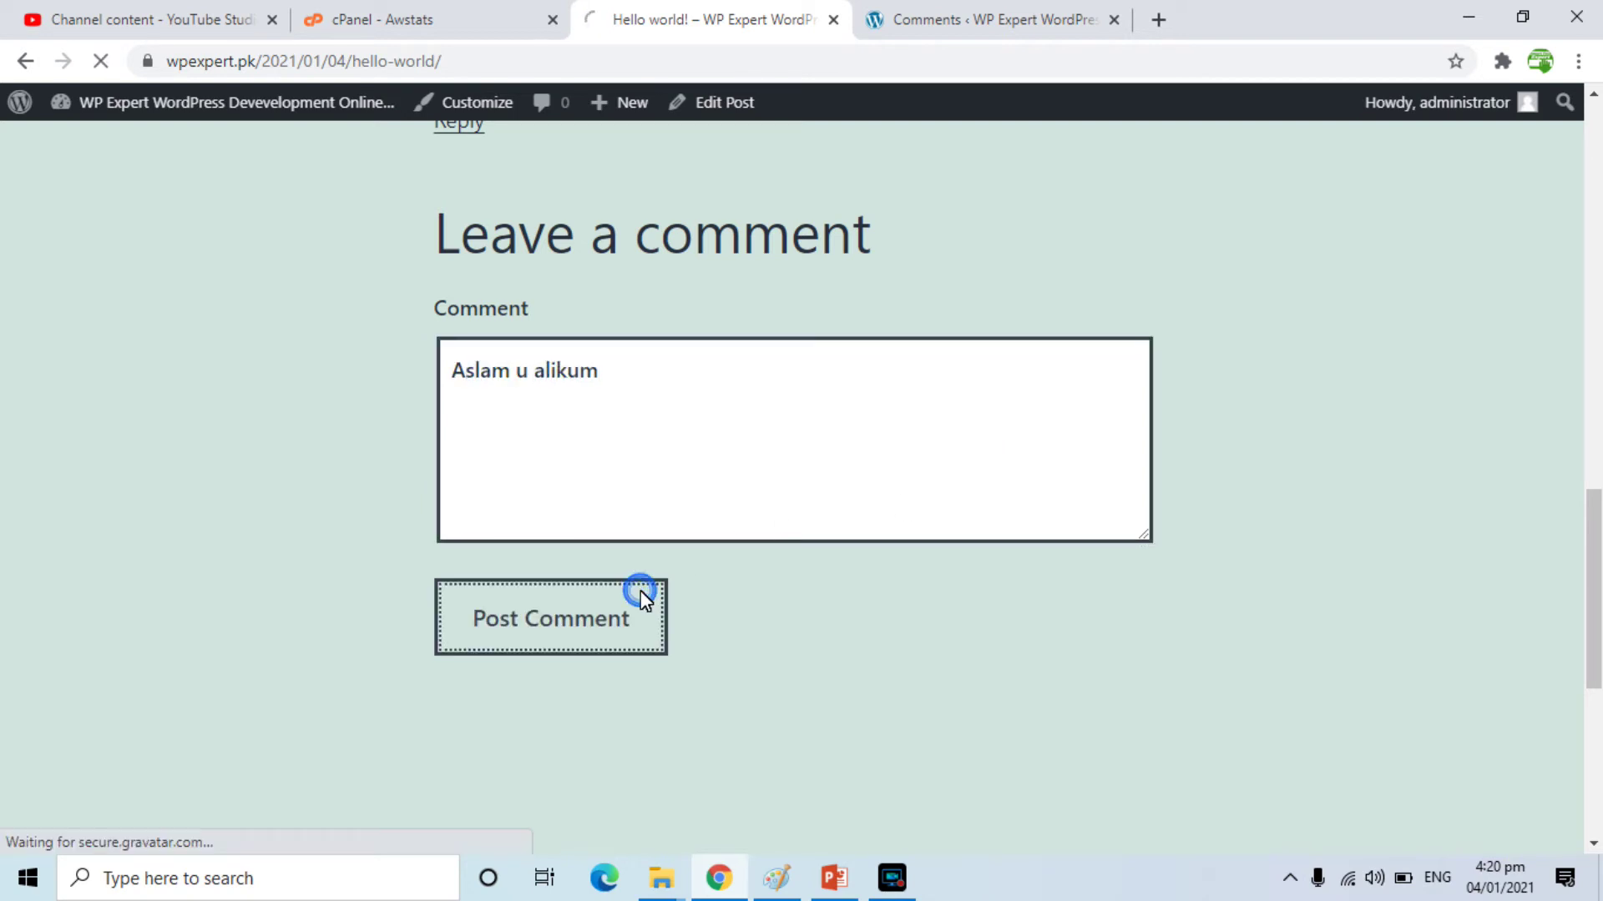
# Step: Refresh the admin comments list and check the new comment and its moderation options against the live post
pyautogui.click(970, 22)
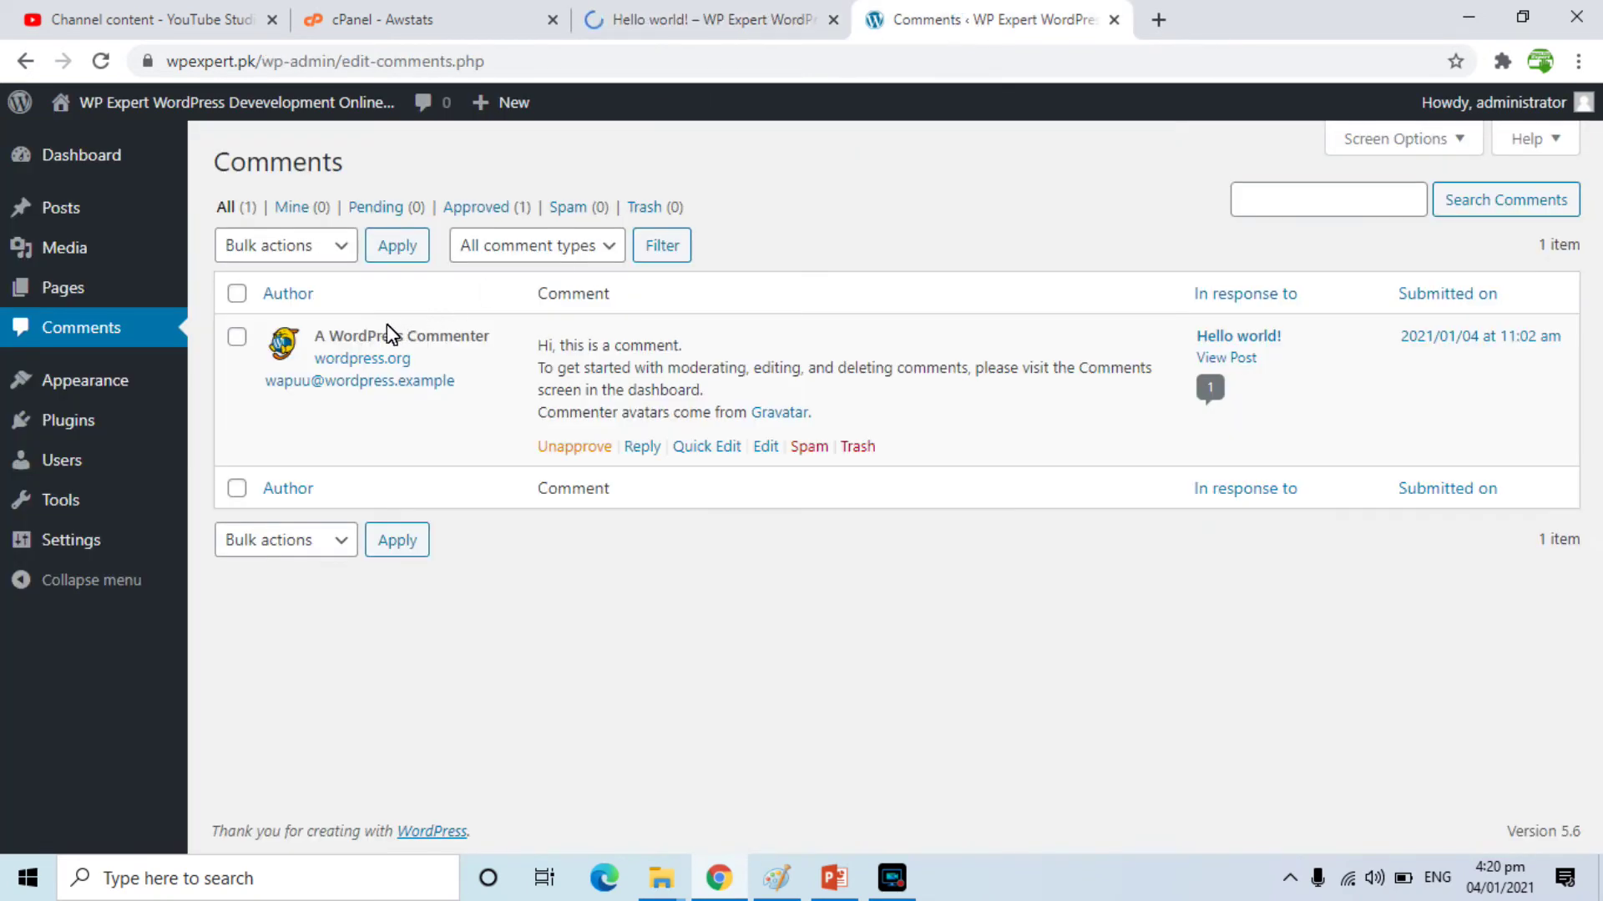
pyautogui.click(632, 26)
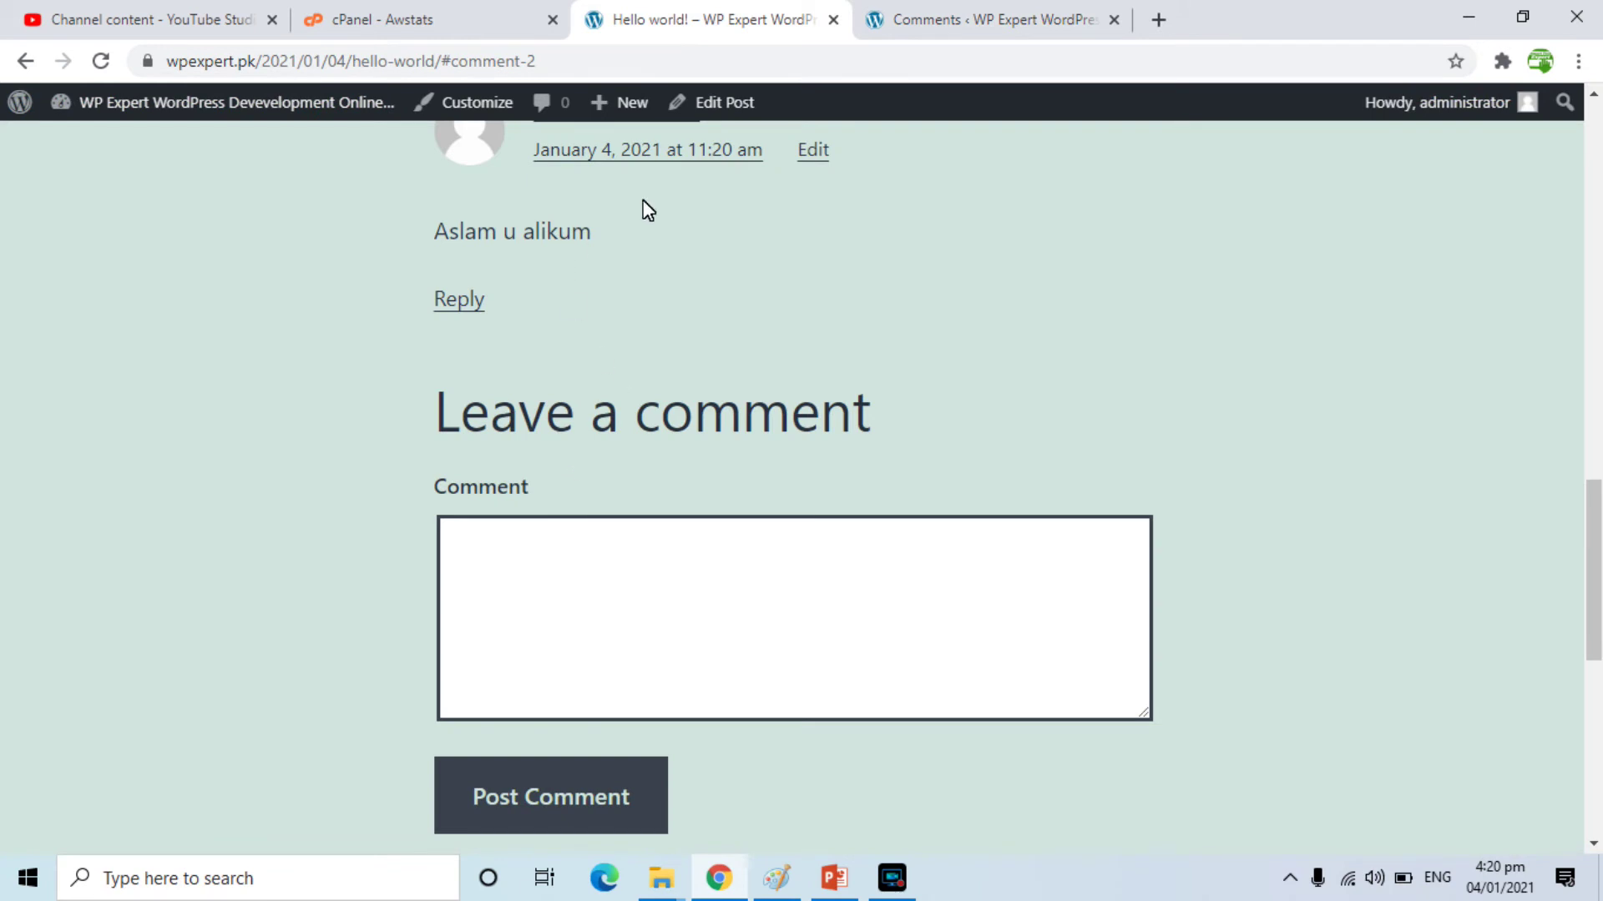
pyautogui.click(902, 18)
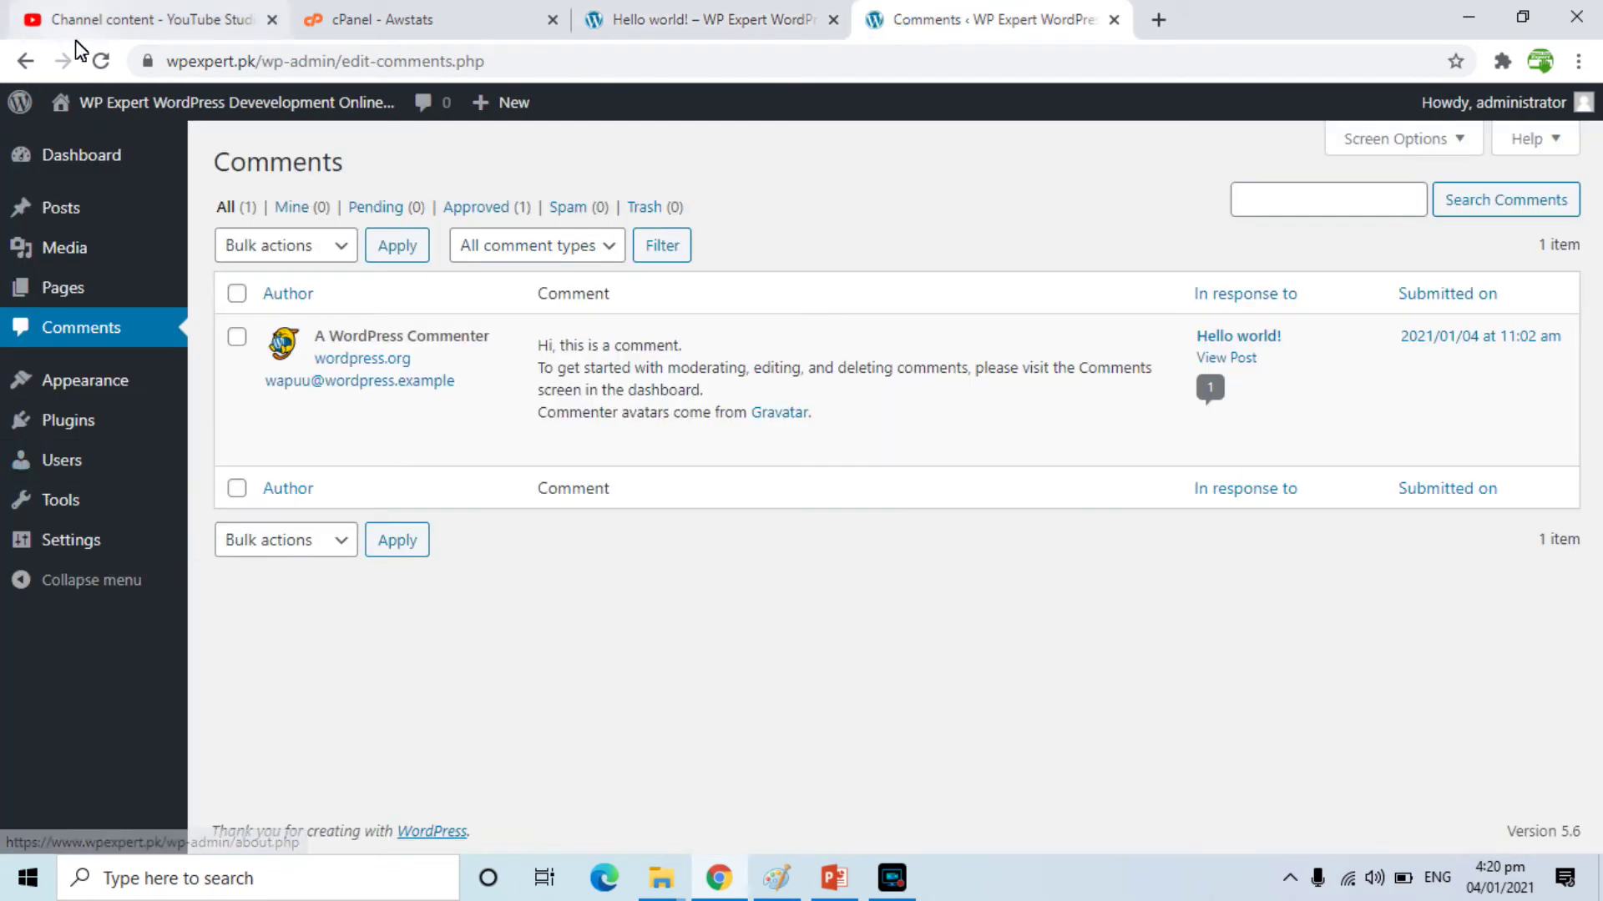
pyautogui.click(101, 65)
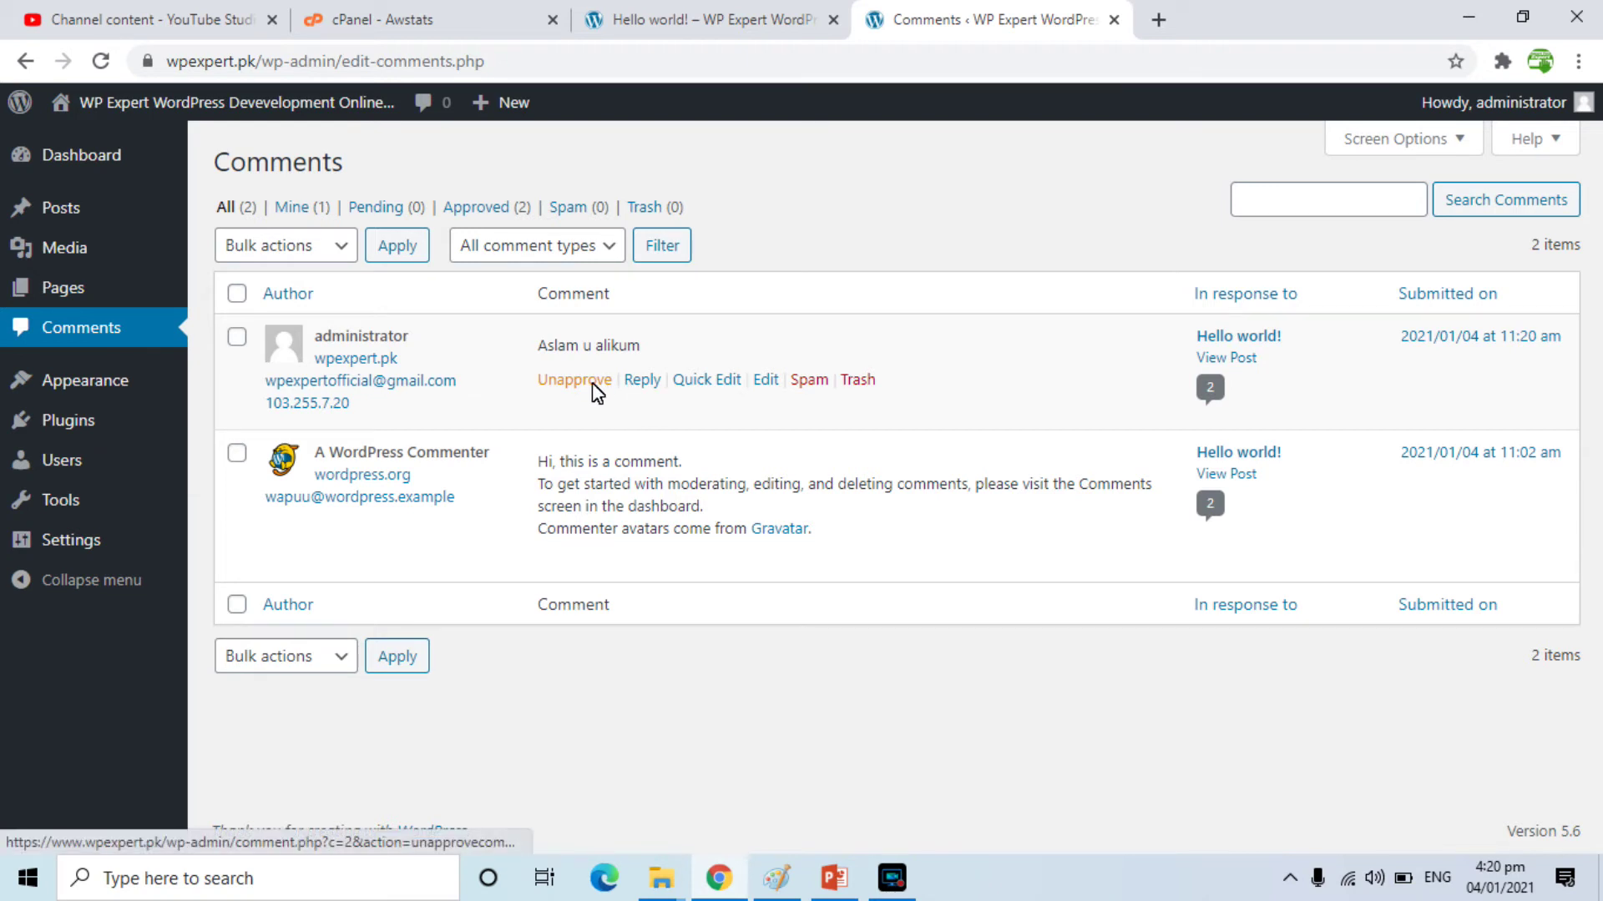
pyautogui.click(708, 18)
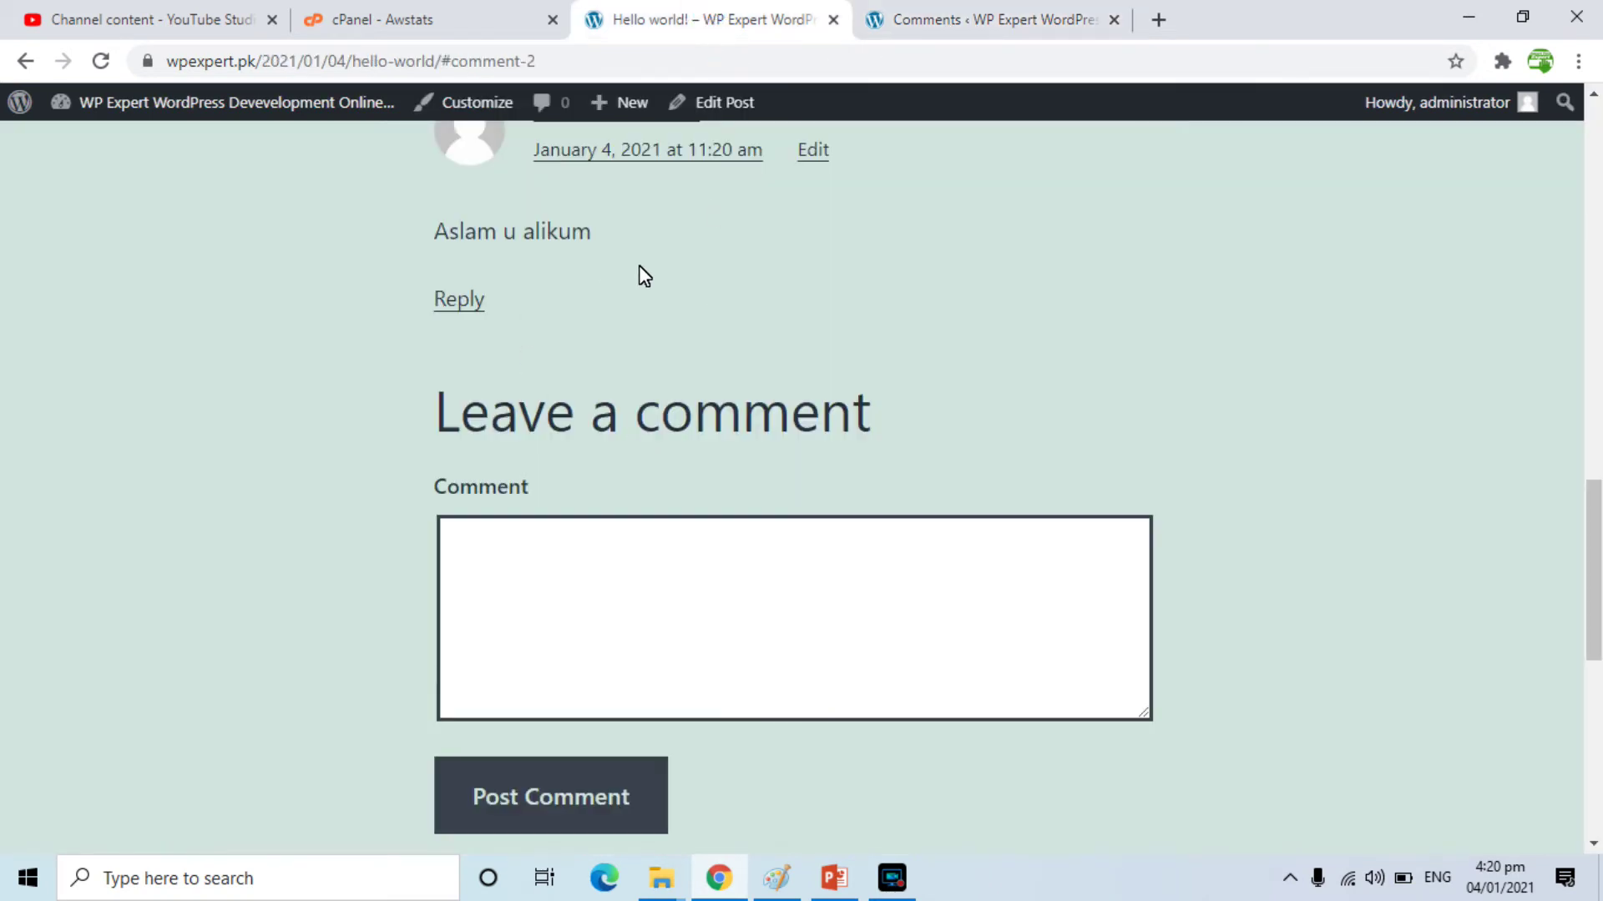
pyautogui.click(984, 20)
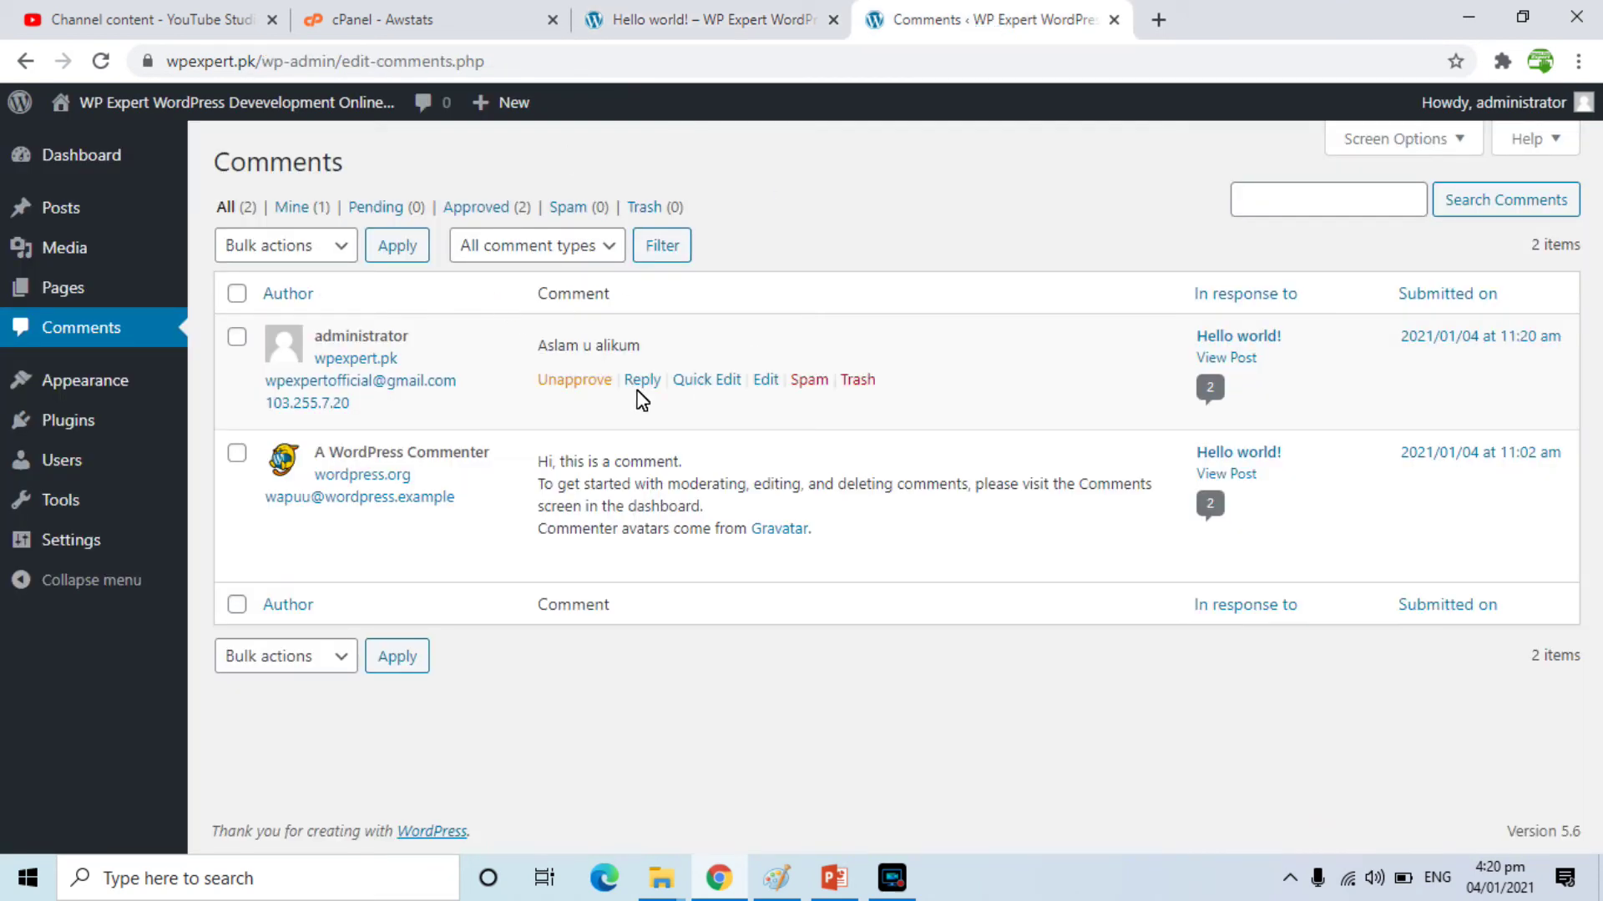
pyautogui.moveTo(73, 384)
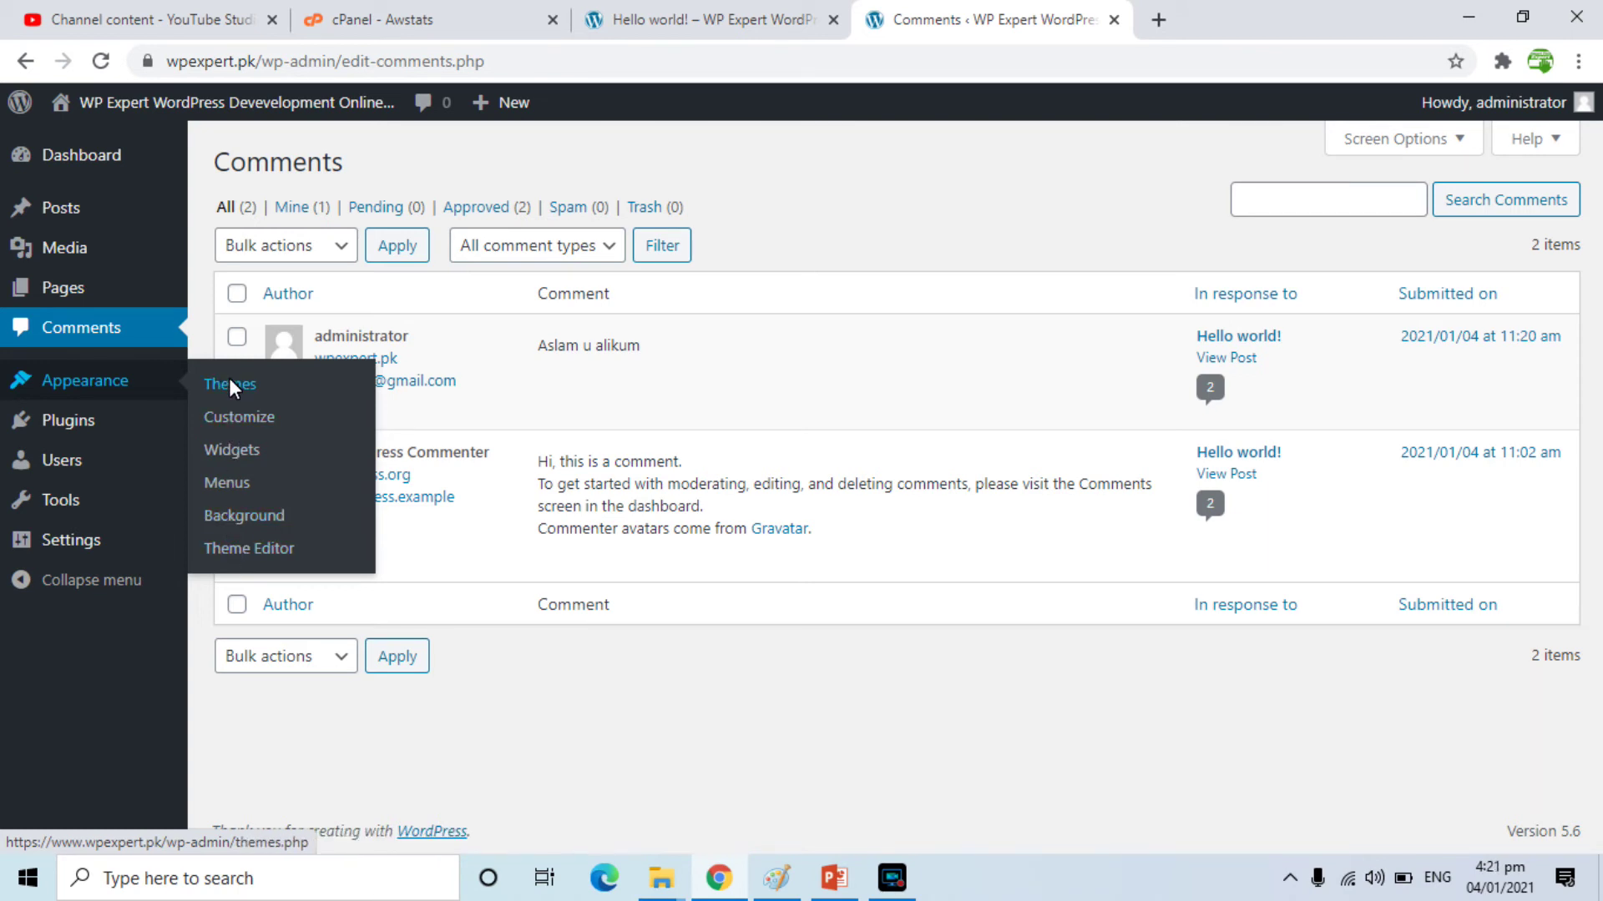
pyautogui.moveTo(73, 429)
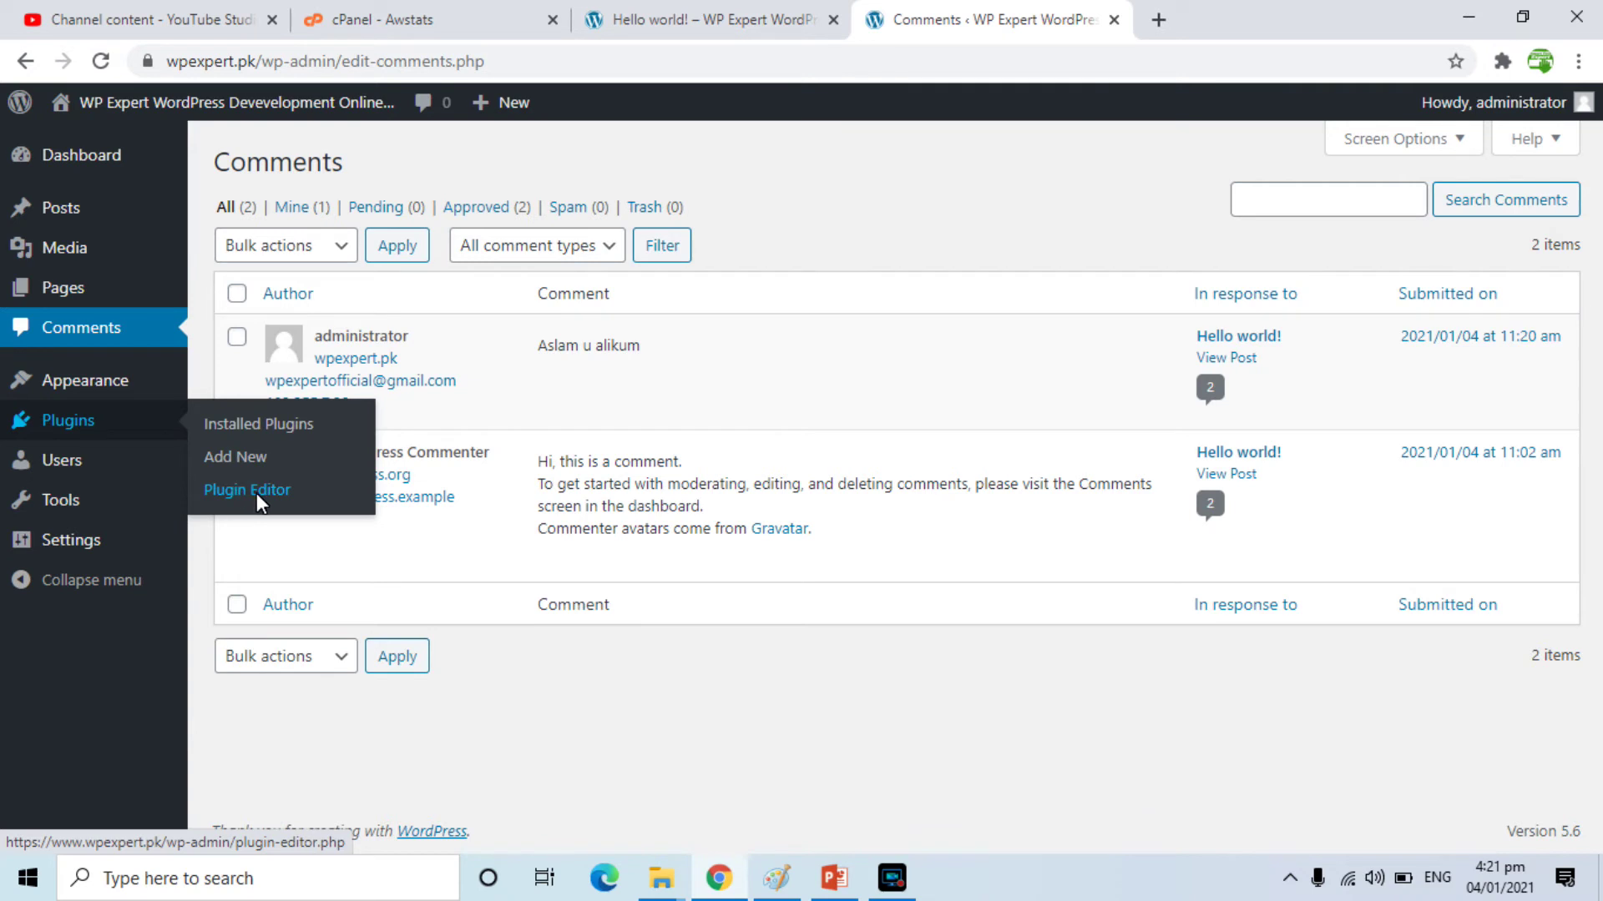
# Step: Open the Site Health status under the admin tools, expand the passed tests and review the whole list
pyautogui.moveTo(75, 464)
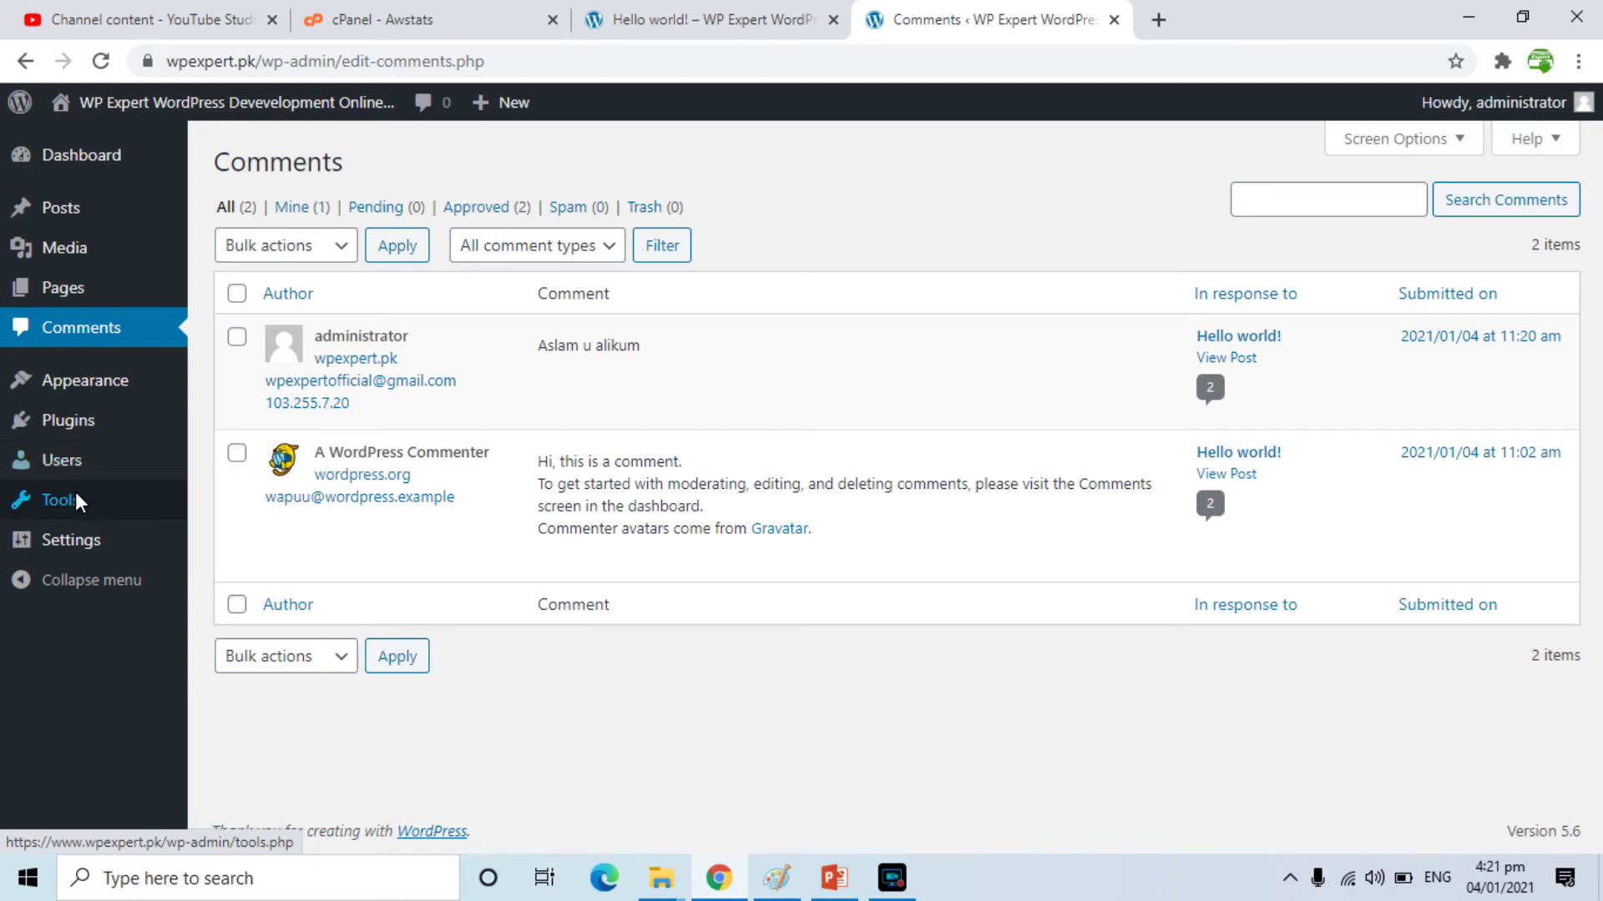
pyautogui.moveTo(73, 494)
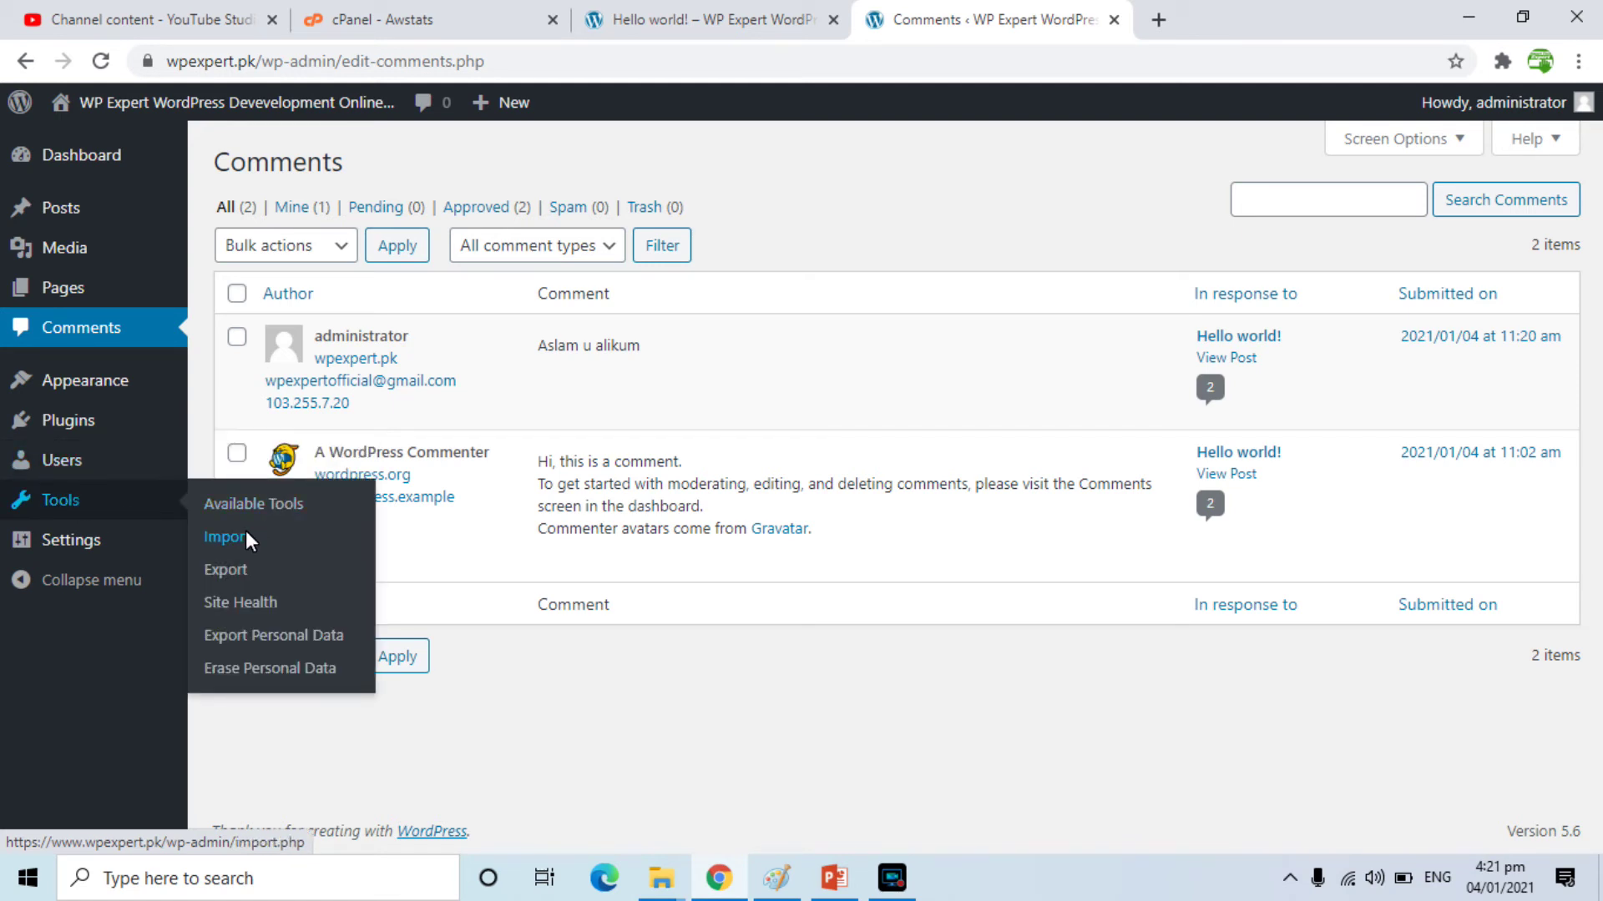
pyautogui.click(237, 605)
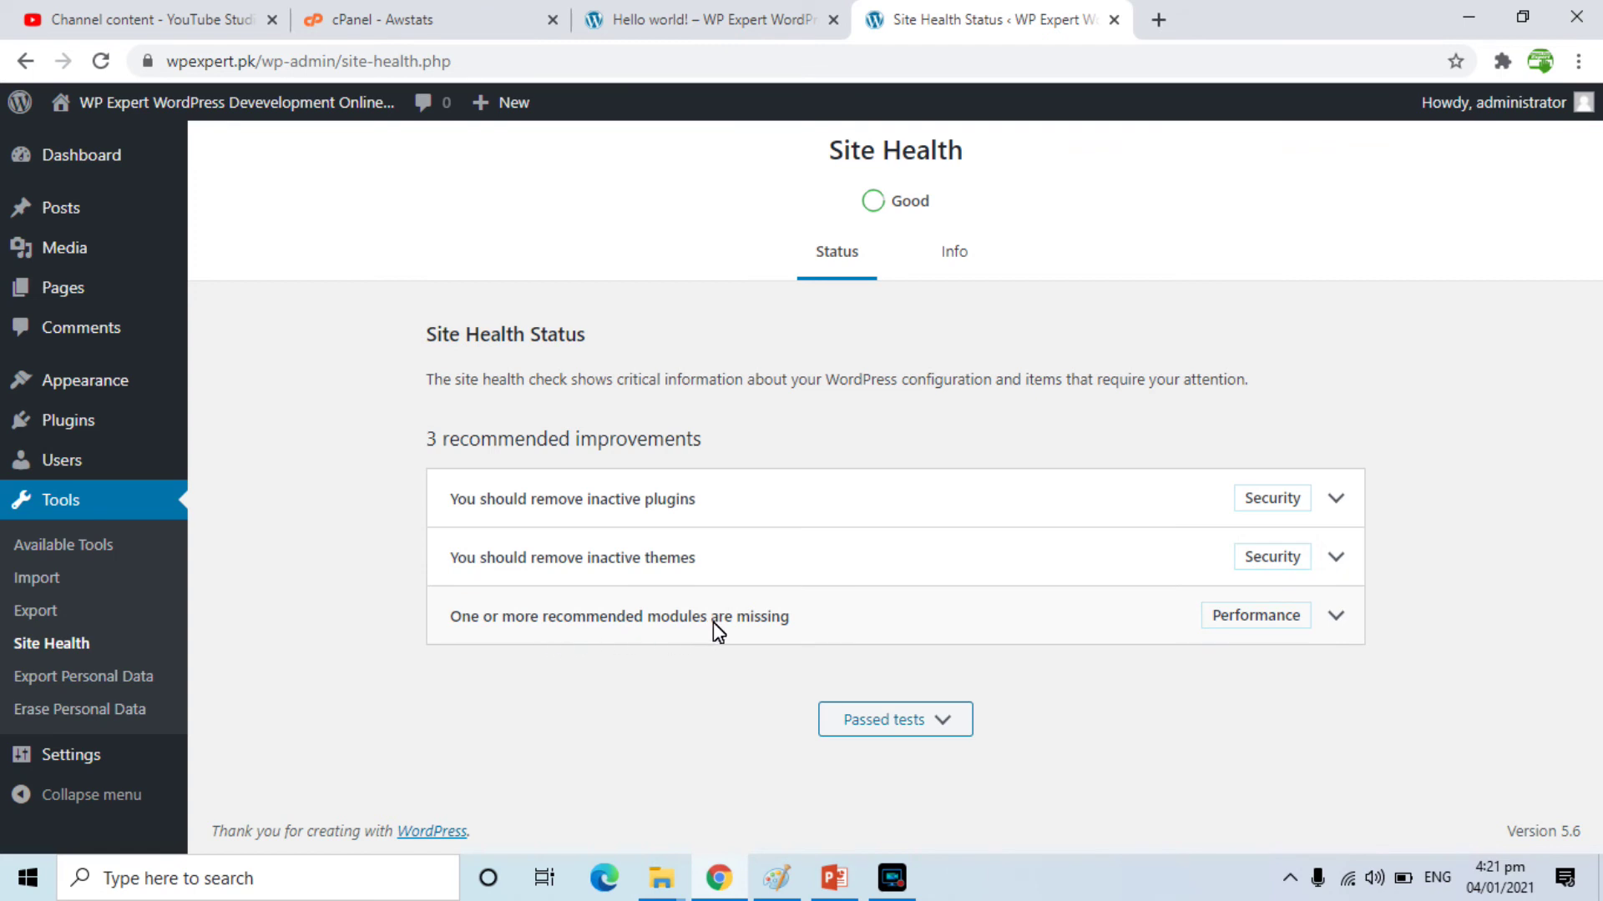
pyautogui.click(910, 722)
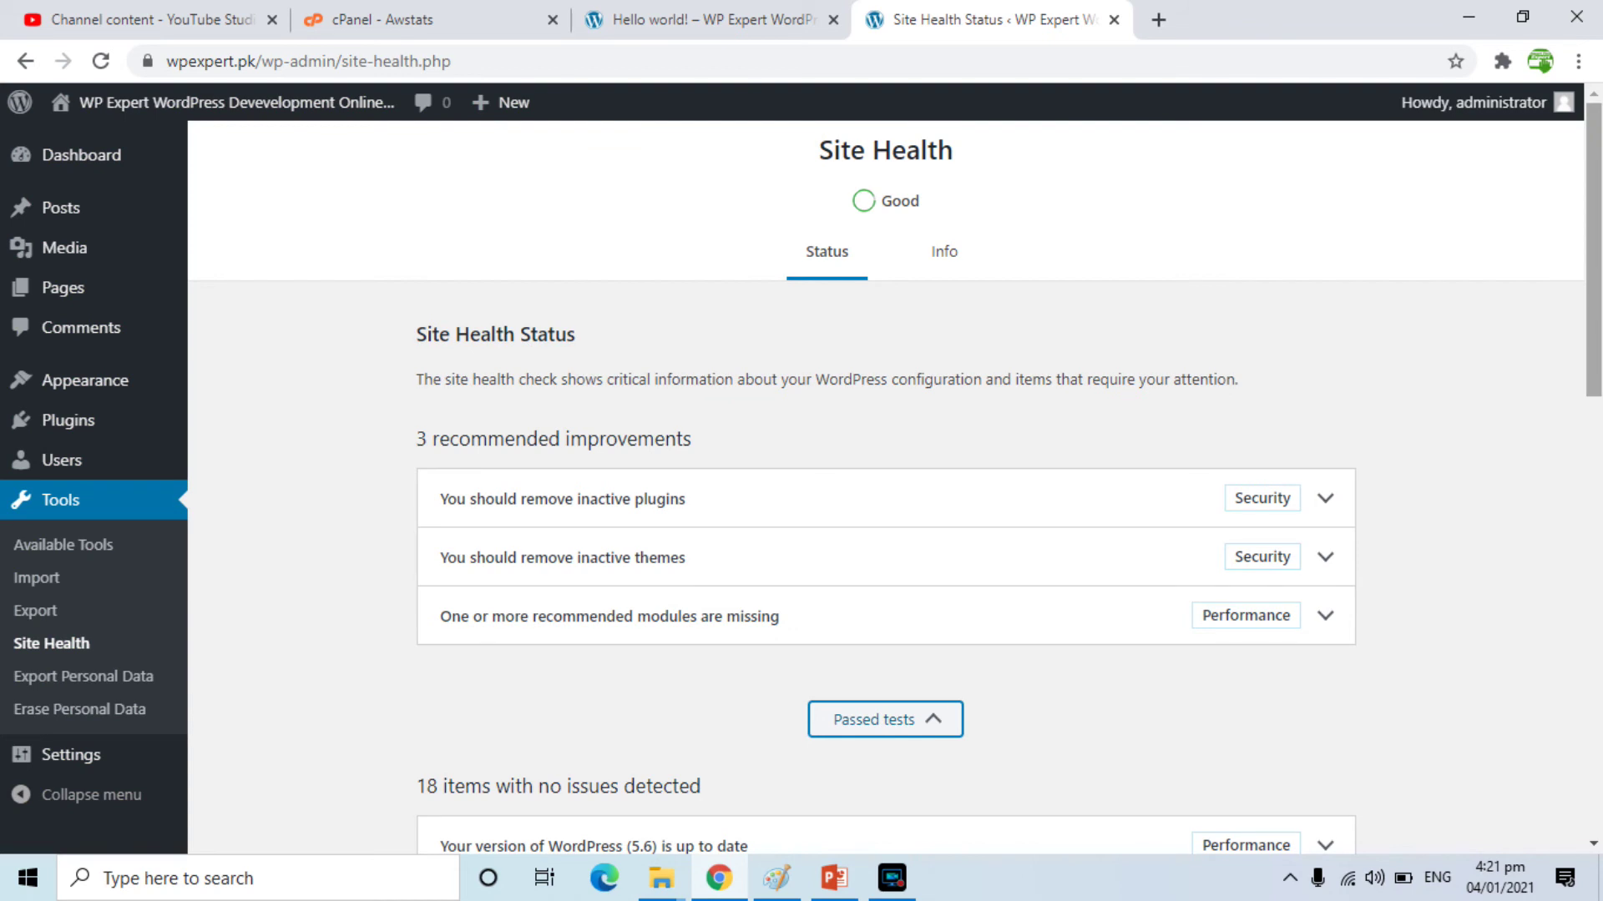
pyautogui.scroll(-6, 885, 501)
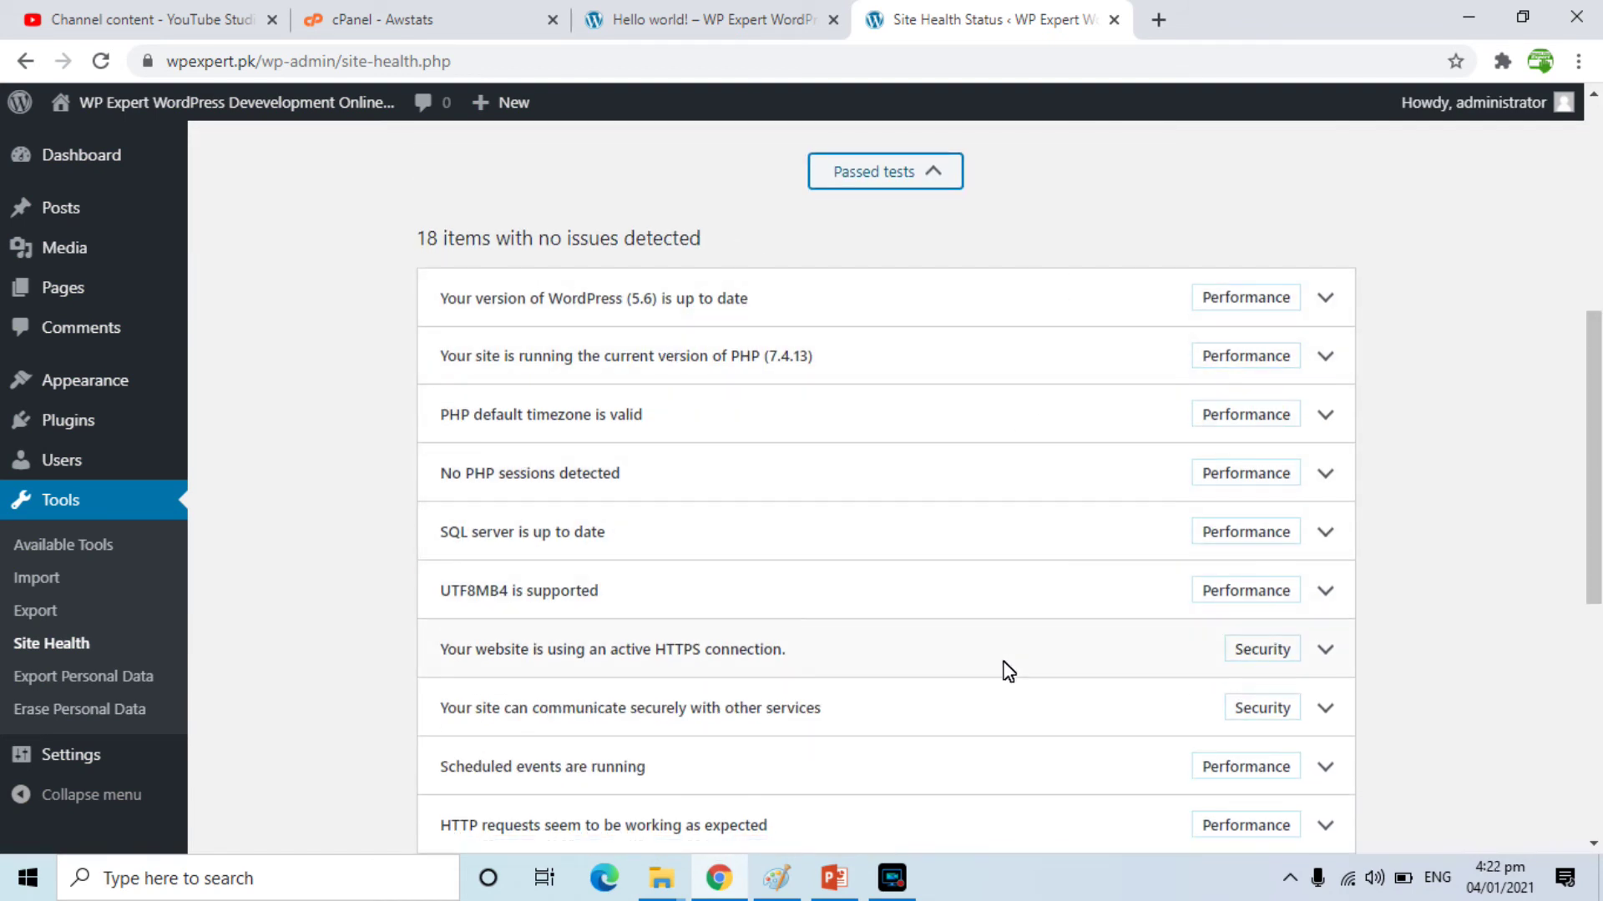
pyautogui.scroll(-7, 1592, 456)
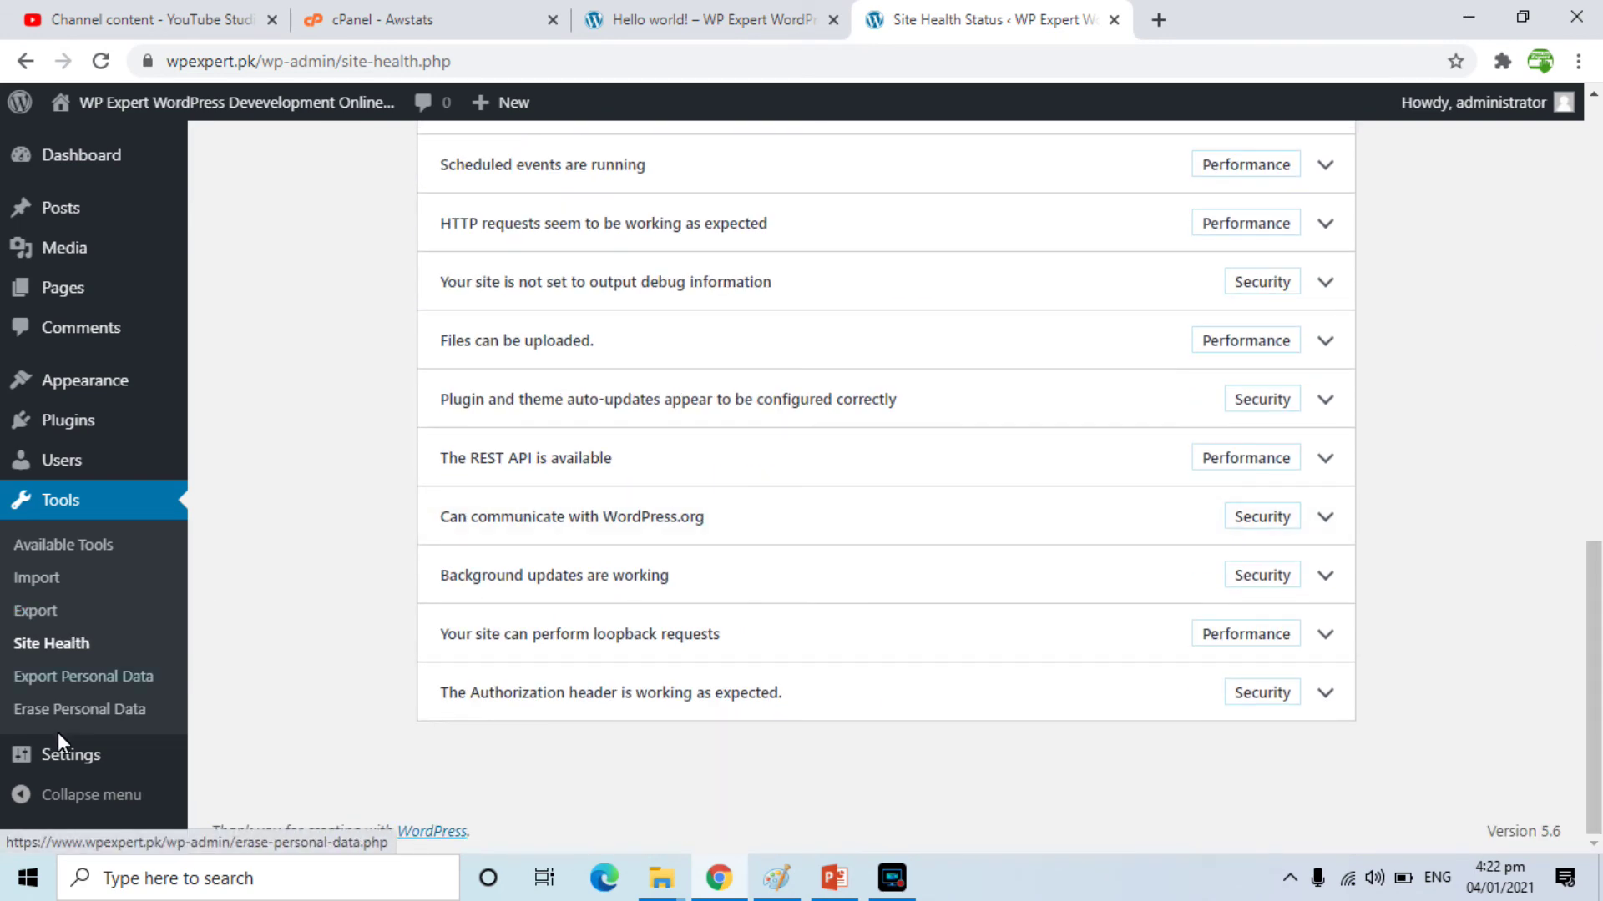
# Step: View the available settings sections, then return to the dashboard home and review its Site Health Status, Quick Draft, At a Glance, Activity and news widgets
pyautogui.moveTo(57, 761)
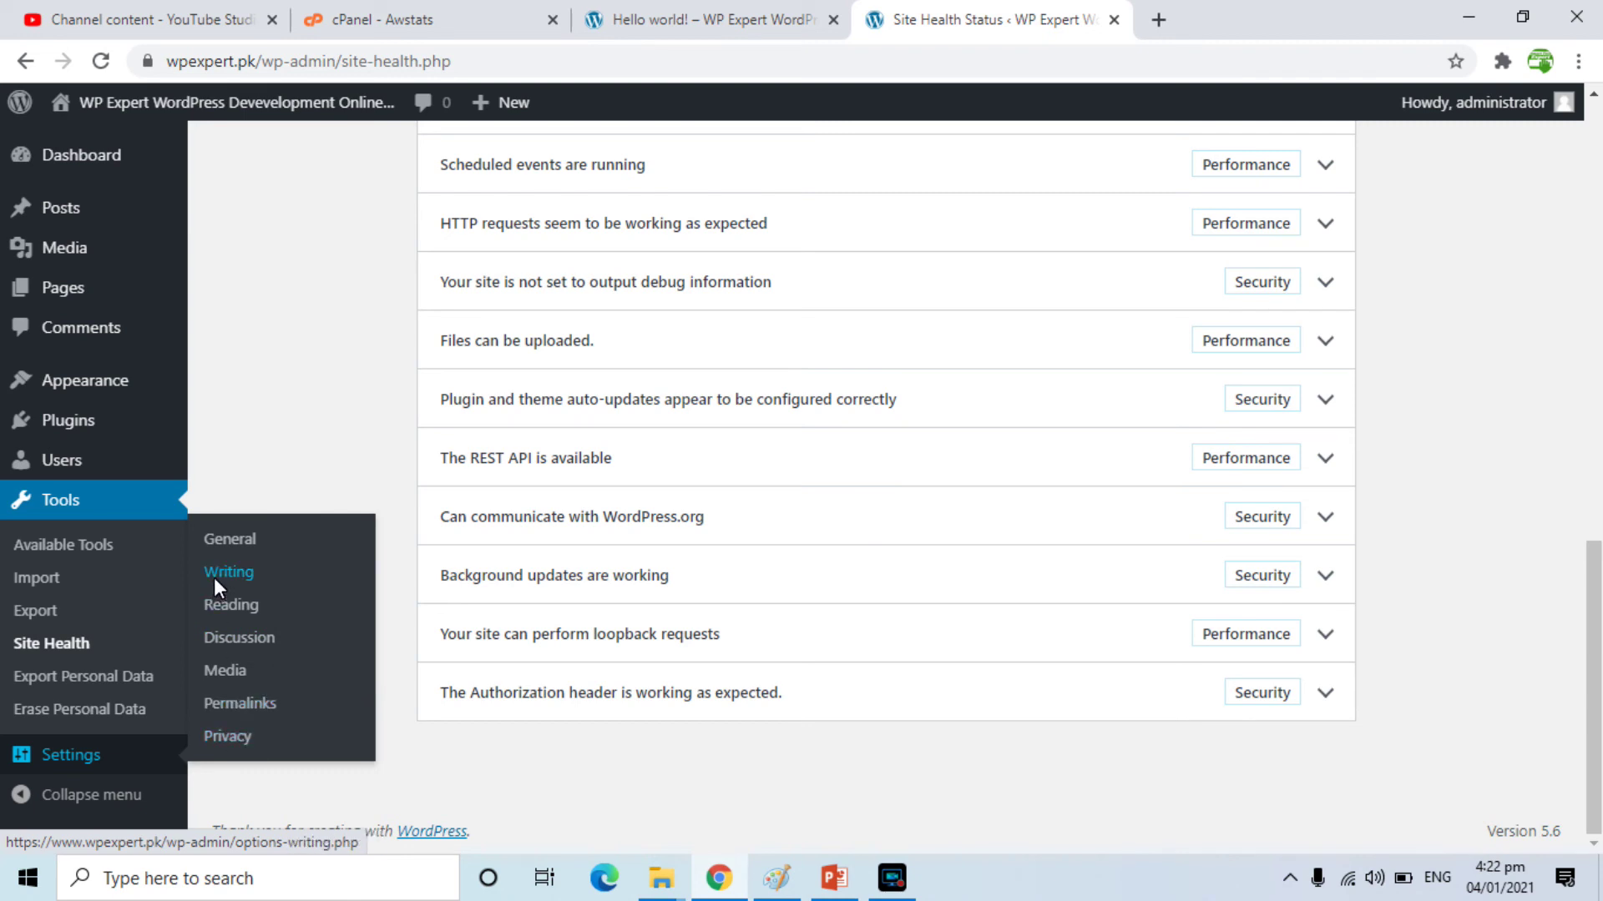
pyautogui.click(59, 165)
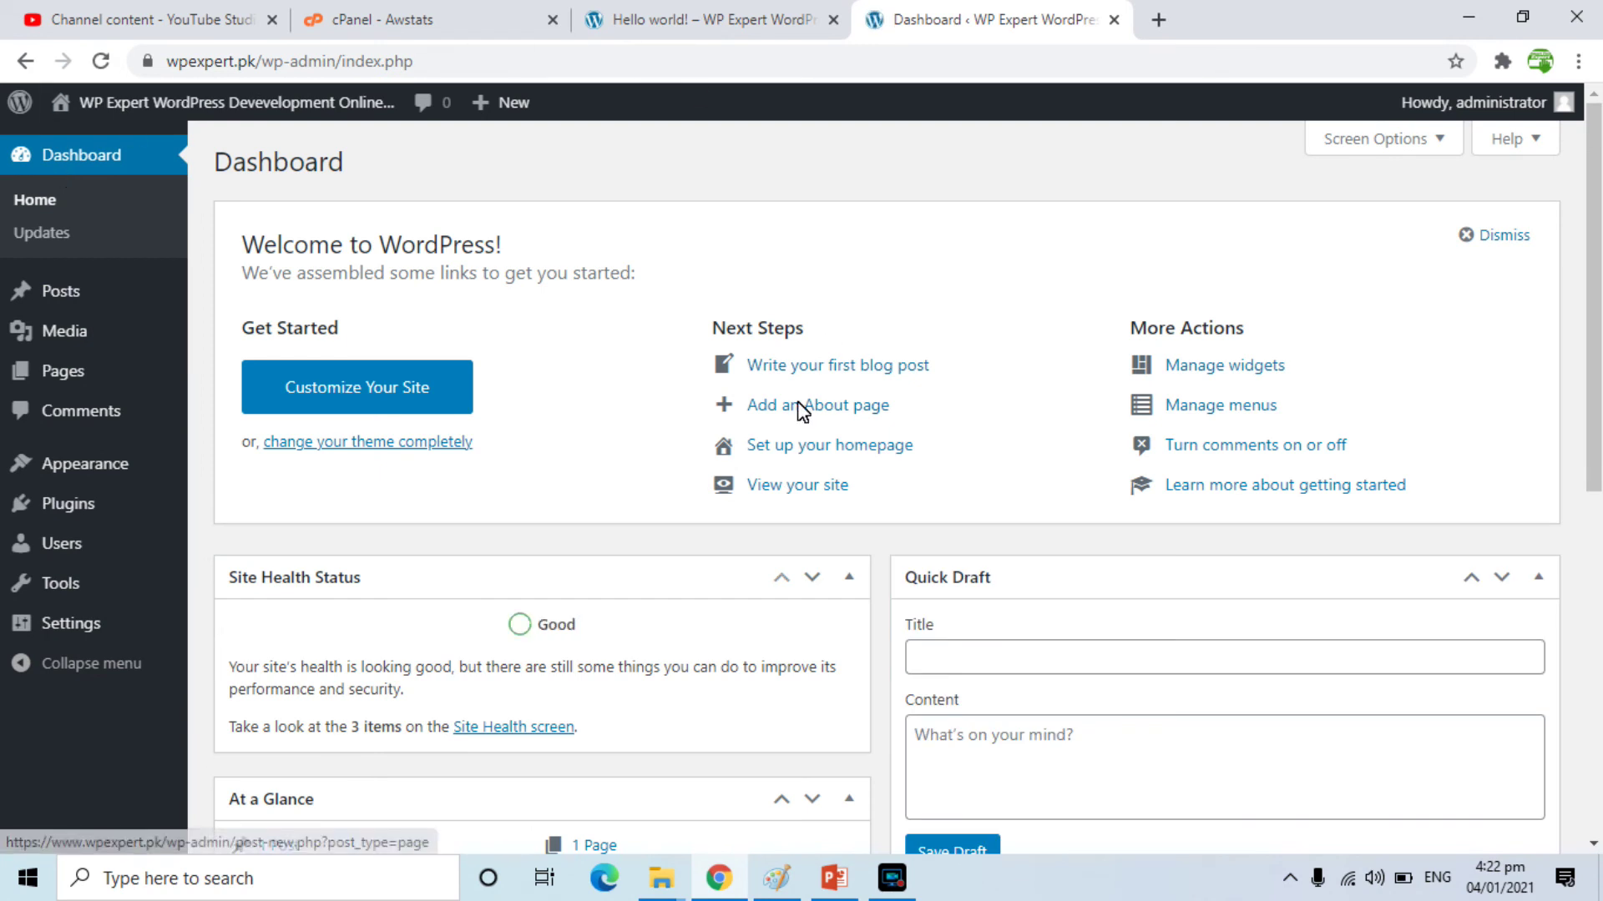
pyautogui.scroll(-1, 1594, 271)
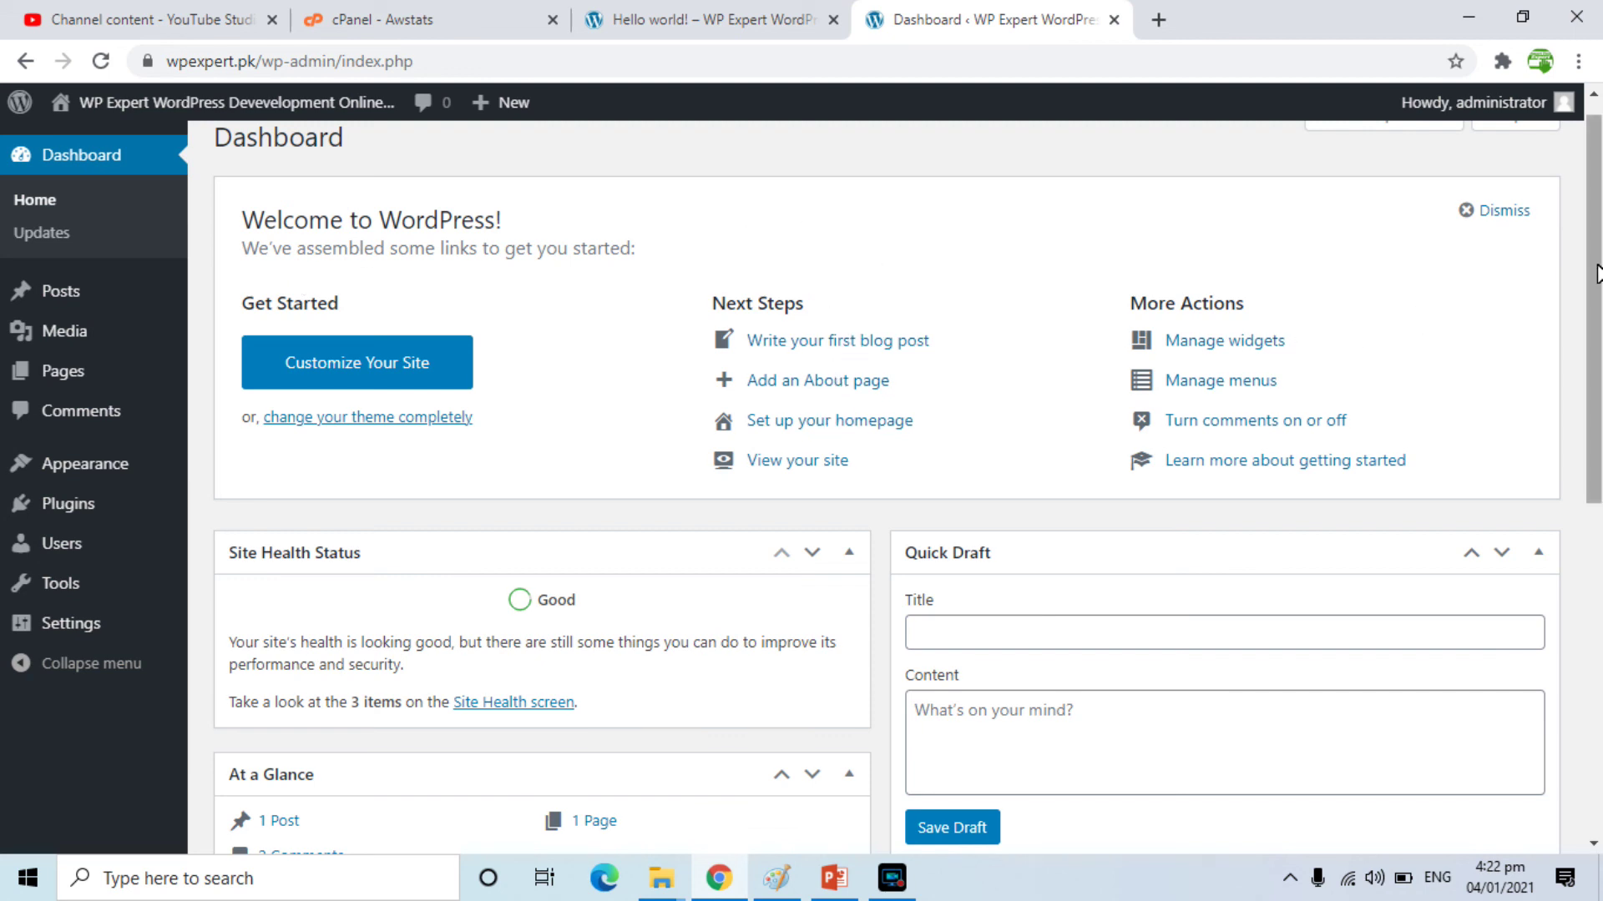
pyautogui.scroll(-3, 1590, 265)
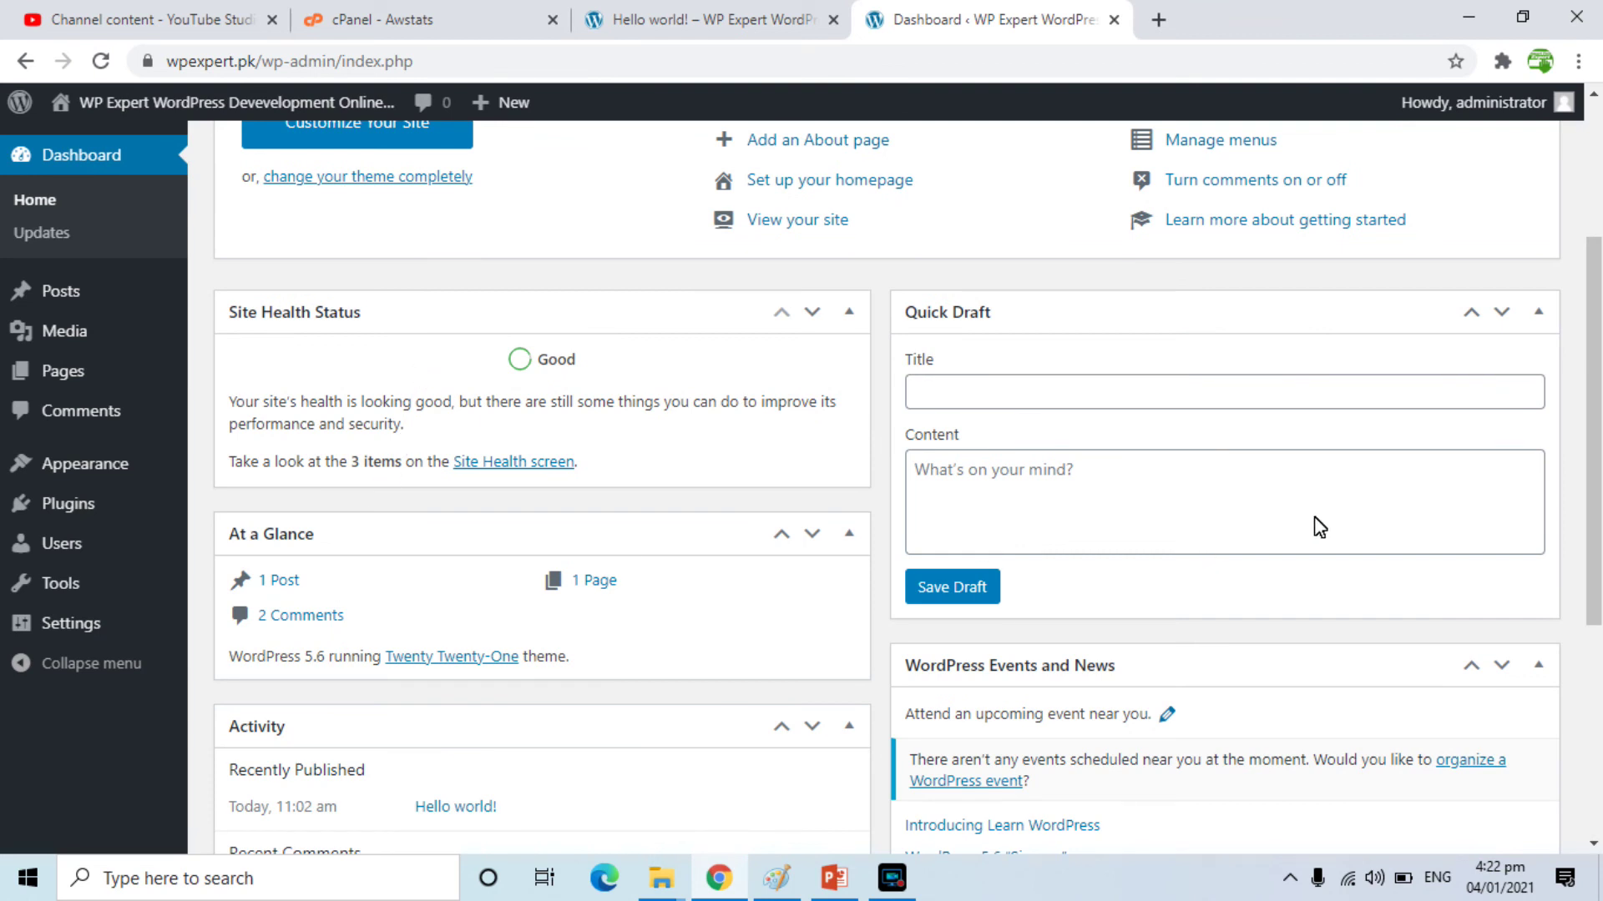
pyautogui.moveTo(1593, 378); pyautogui.dragTo(1596, 474)
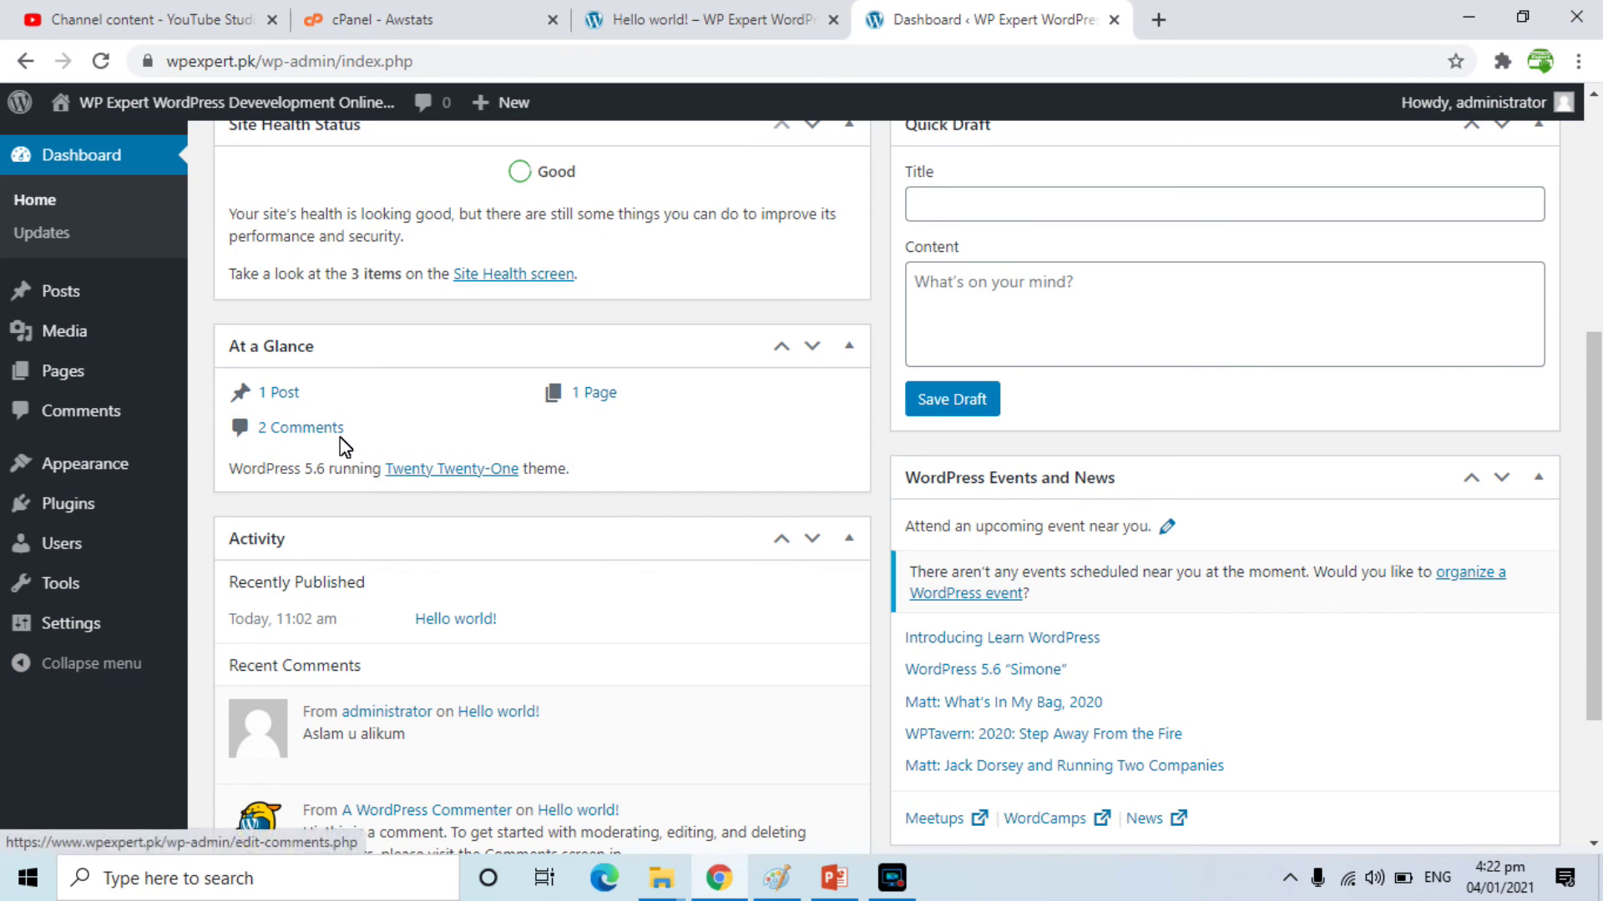
pyautogui.scroll(-3, 1590, 346)
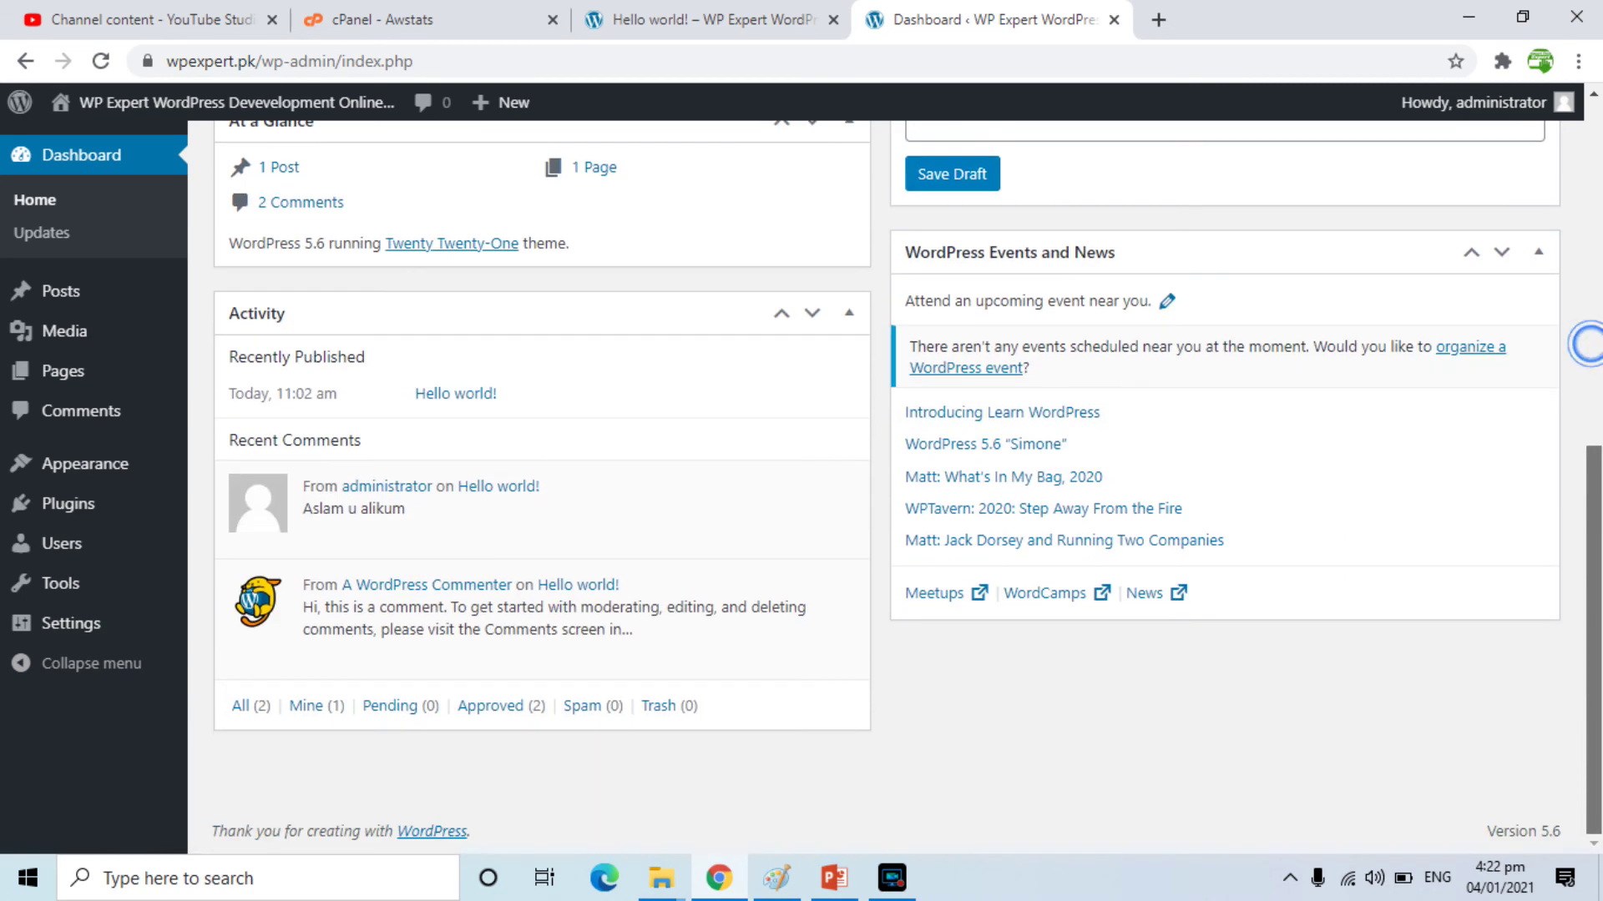
pyautogui.moveTo(450, 510)
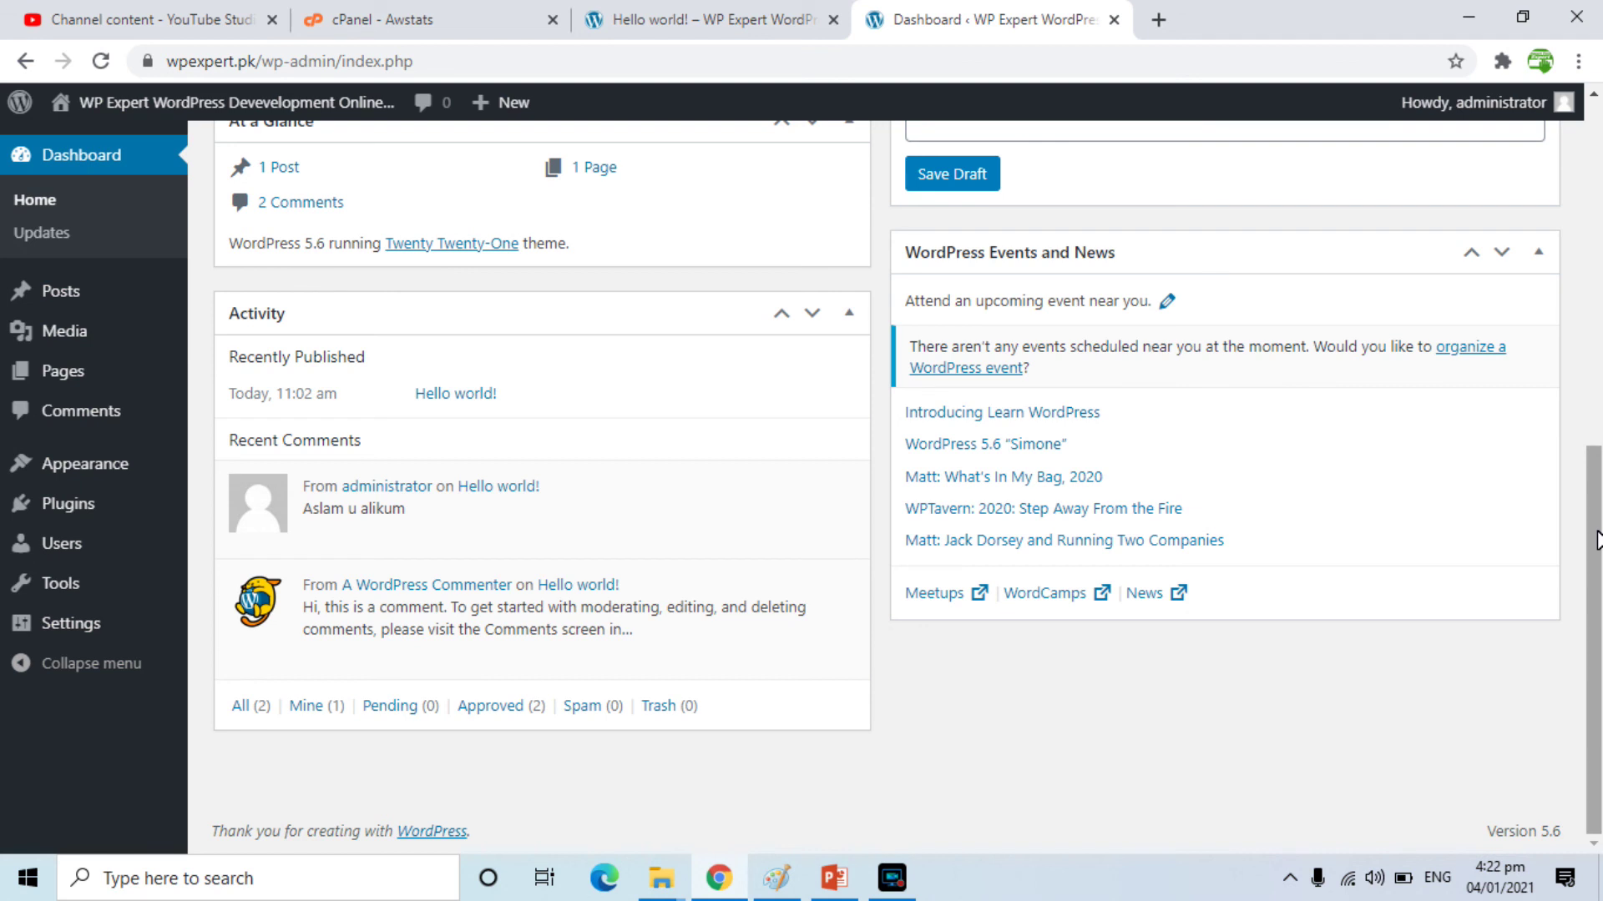
pyautogui.scroll(1, 1596, 538)
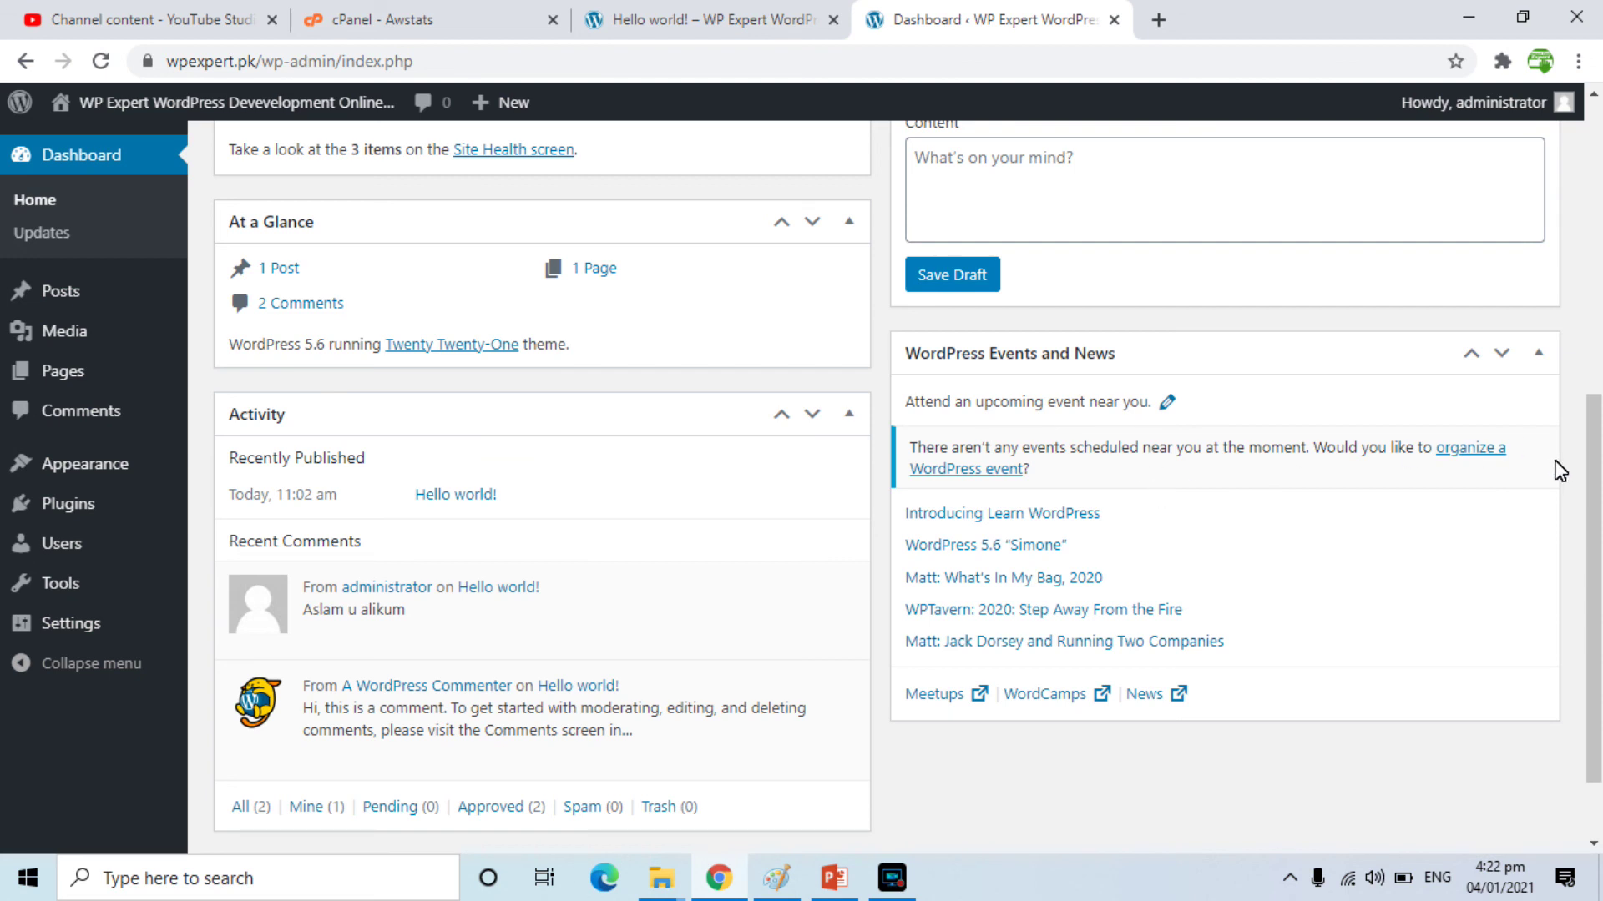
pyautogui.click(1592, 472)
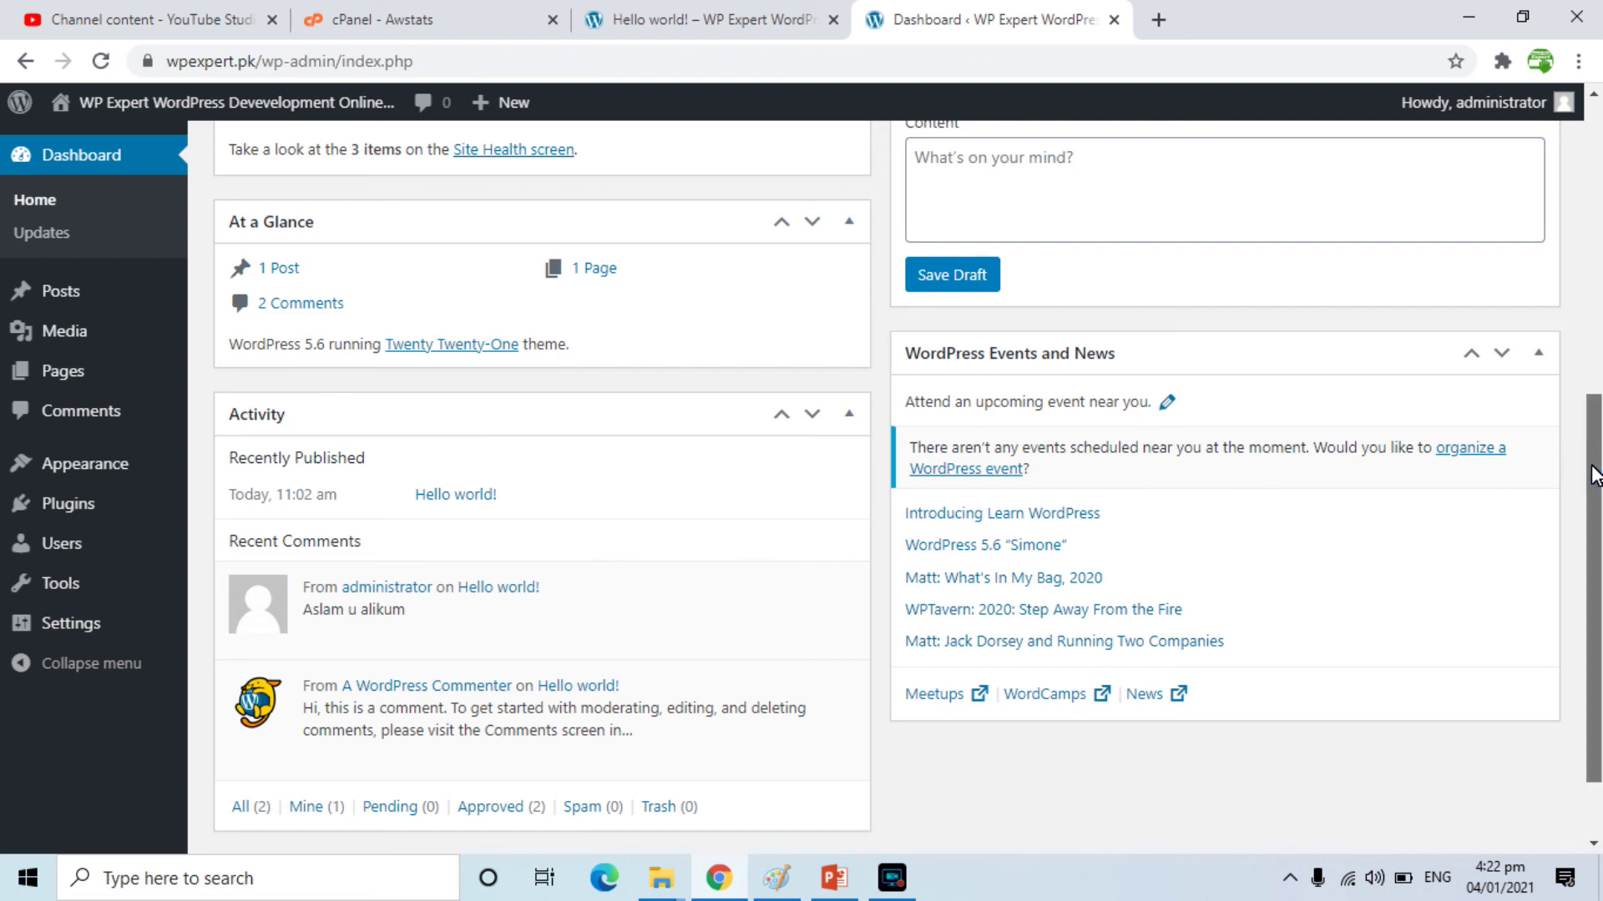
pyautogui.moveTo(1592, 471); pyautogui.dragTo(1575, 401)
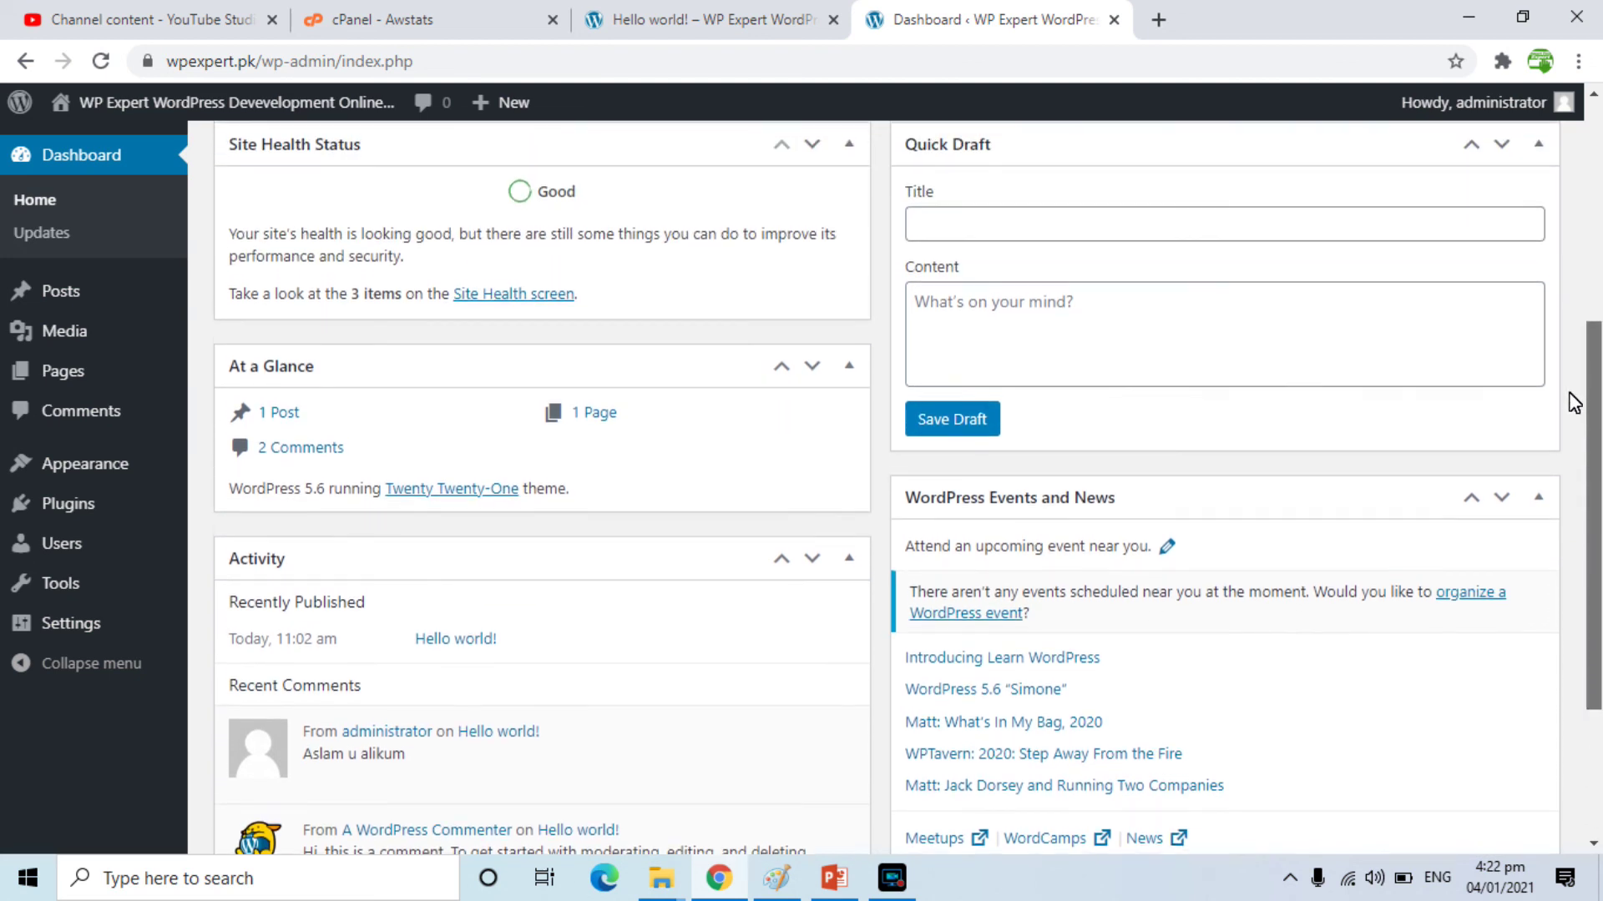
pyautogui.moveTo(1591, 430); pyautogui.dragTo(1575, 201)
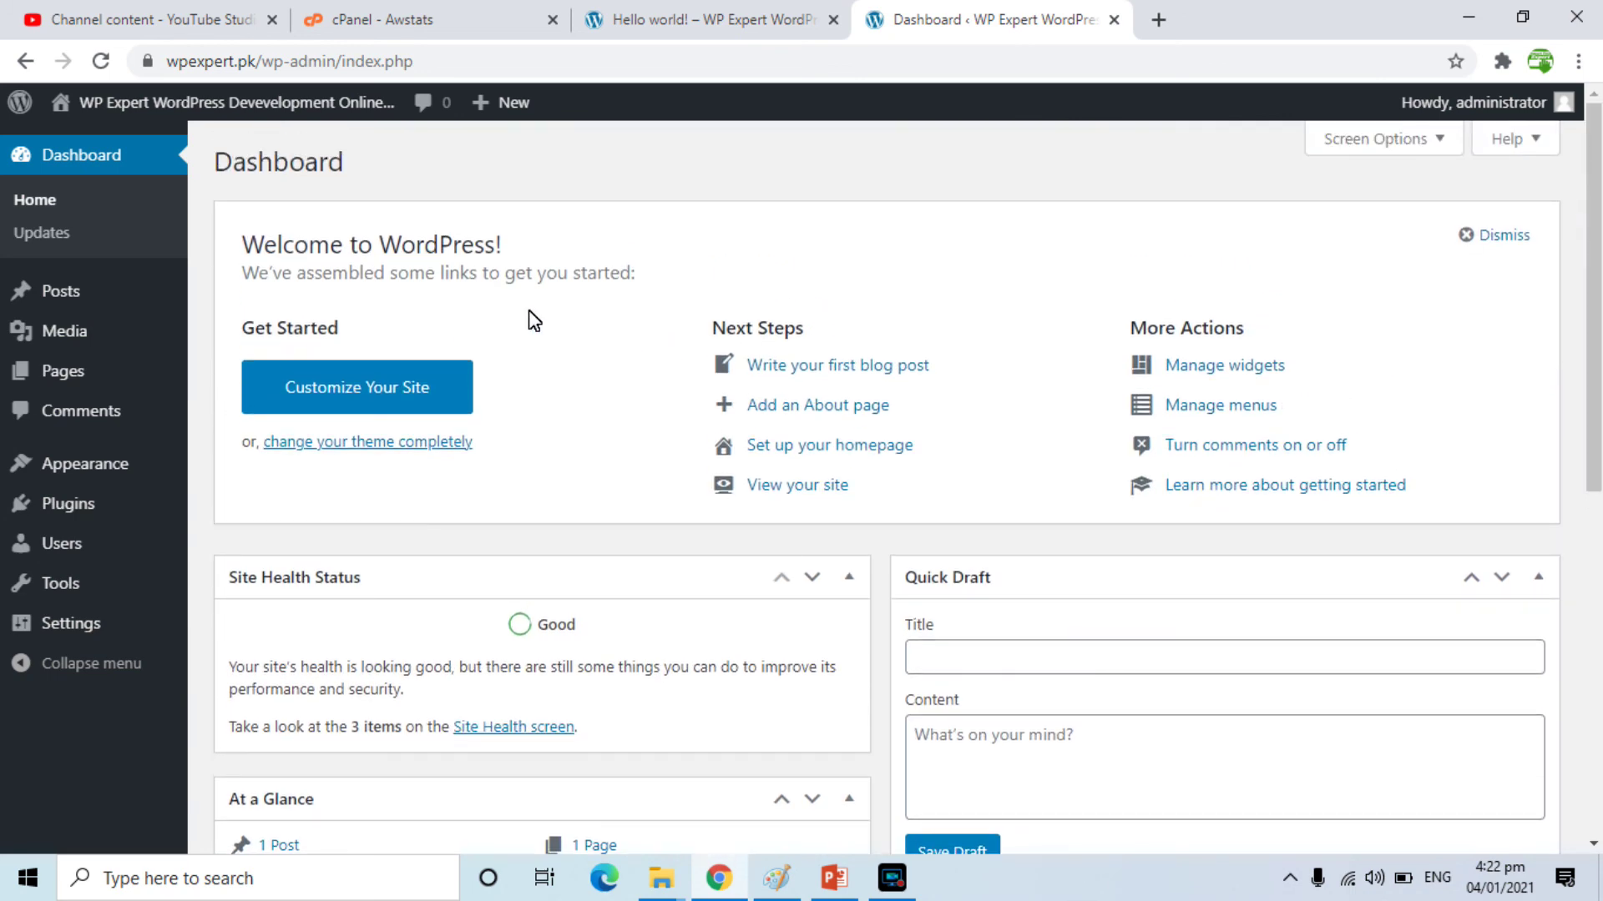